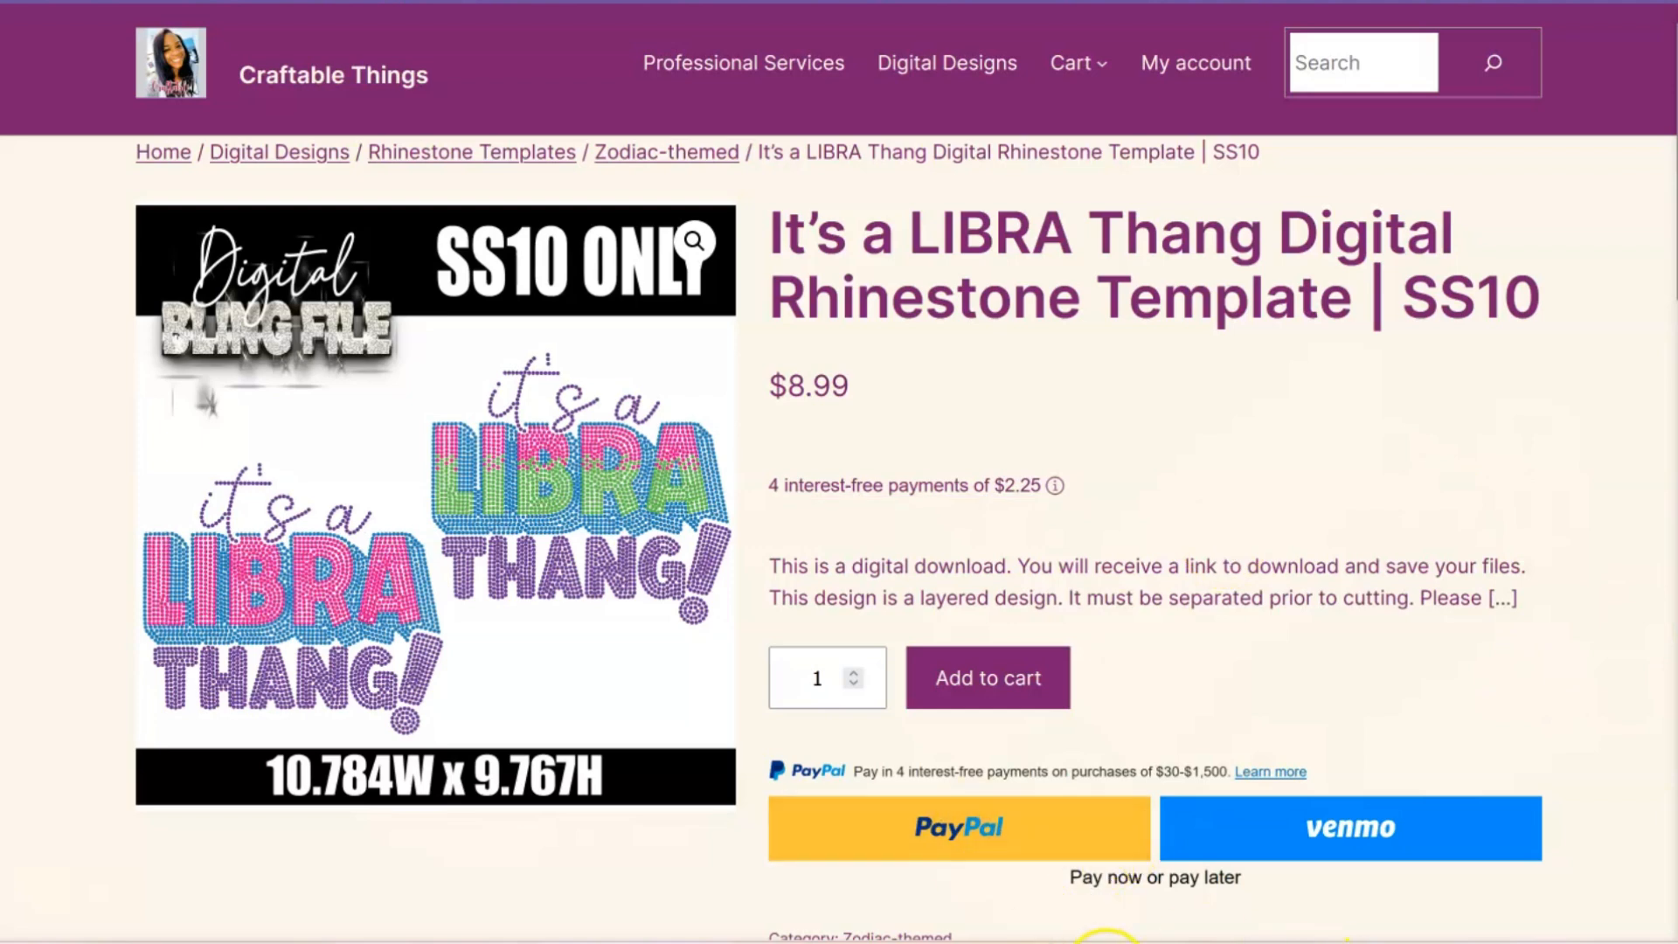
Switch to Leonardo Design Studio and maximize its window
click(1104, 940)
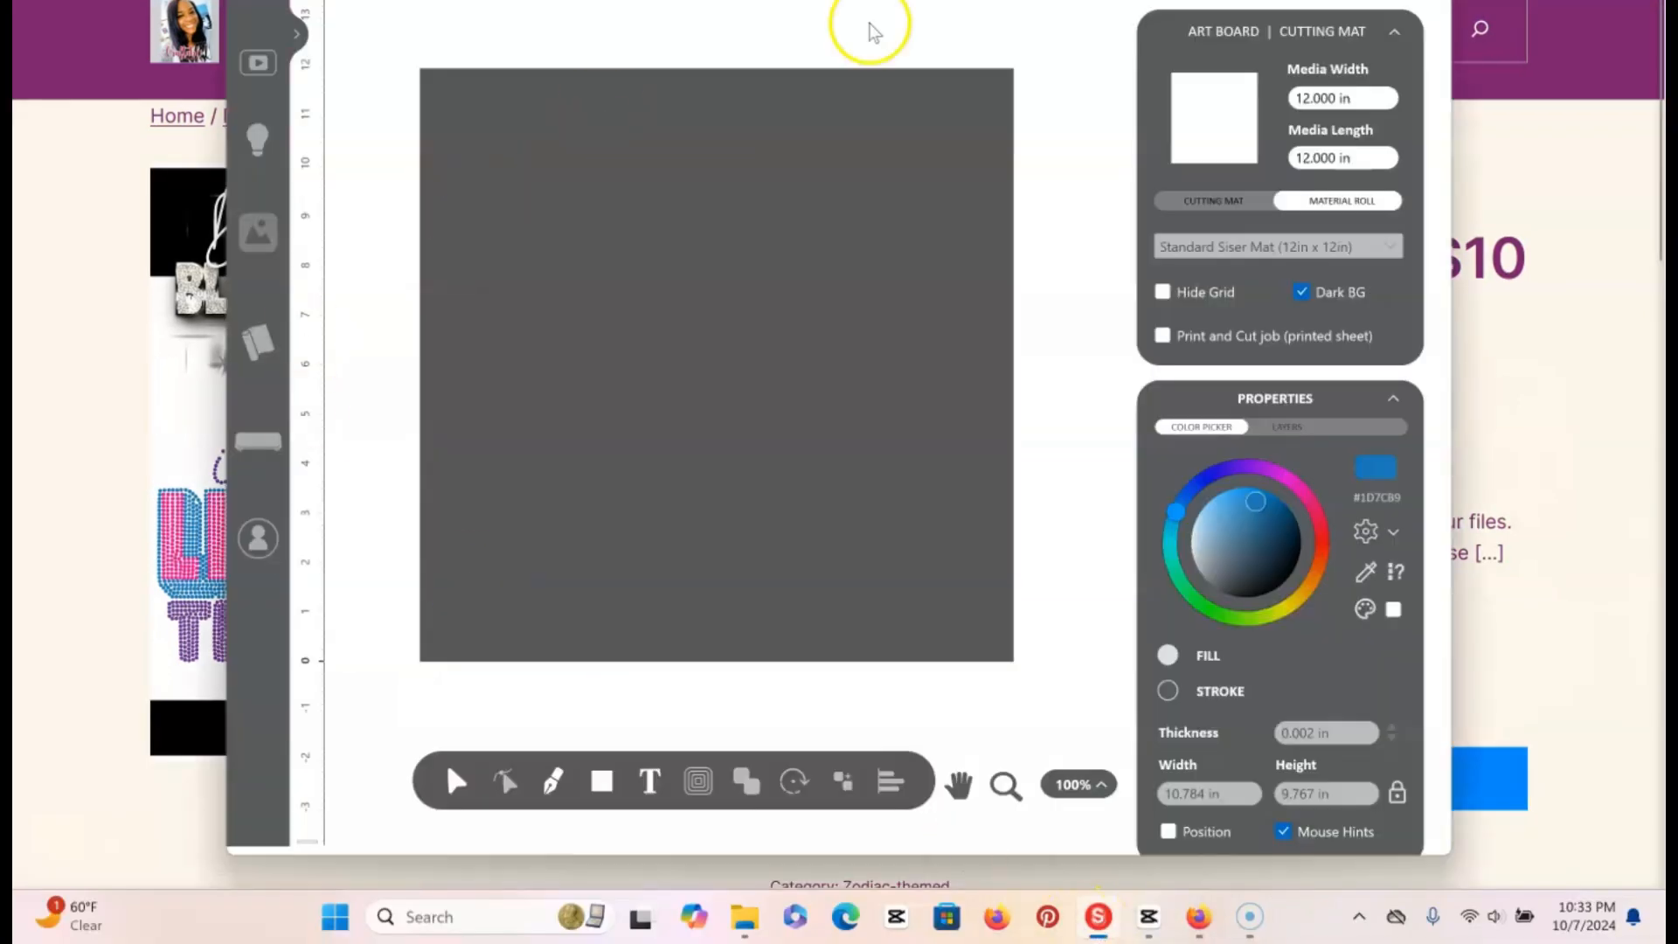
click(1376, 2)
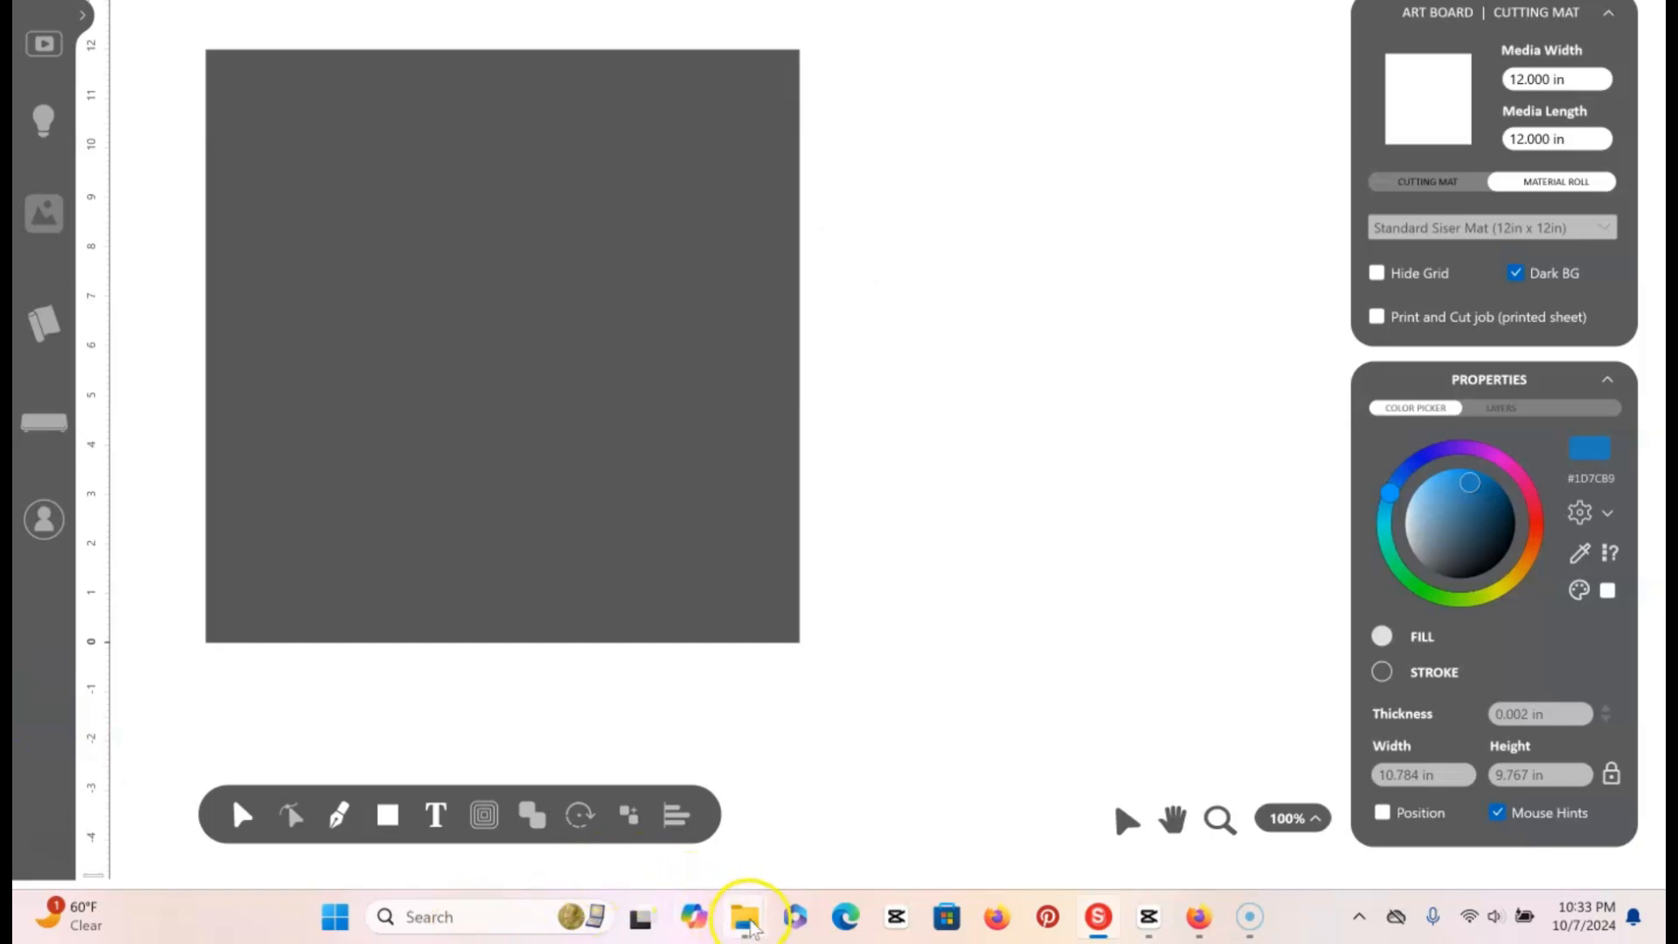
Switch to the File Explorer window showing the LIBRA RHINESTONE folder and go up to its parent folder, LIBRARHINESTONE
mouse_move(752, 930)
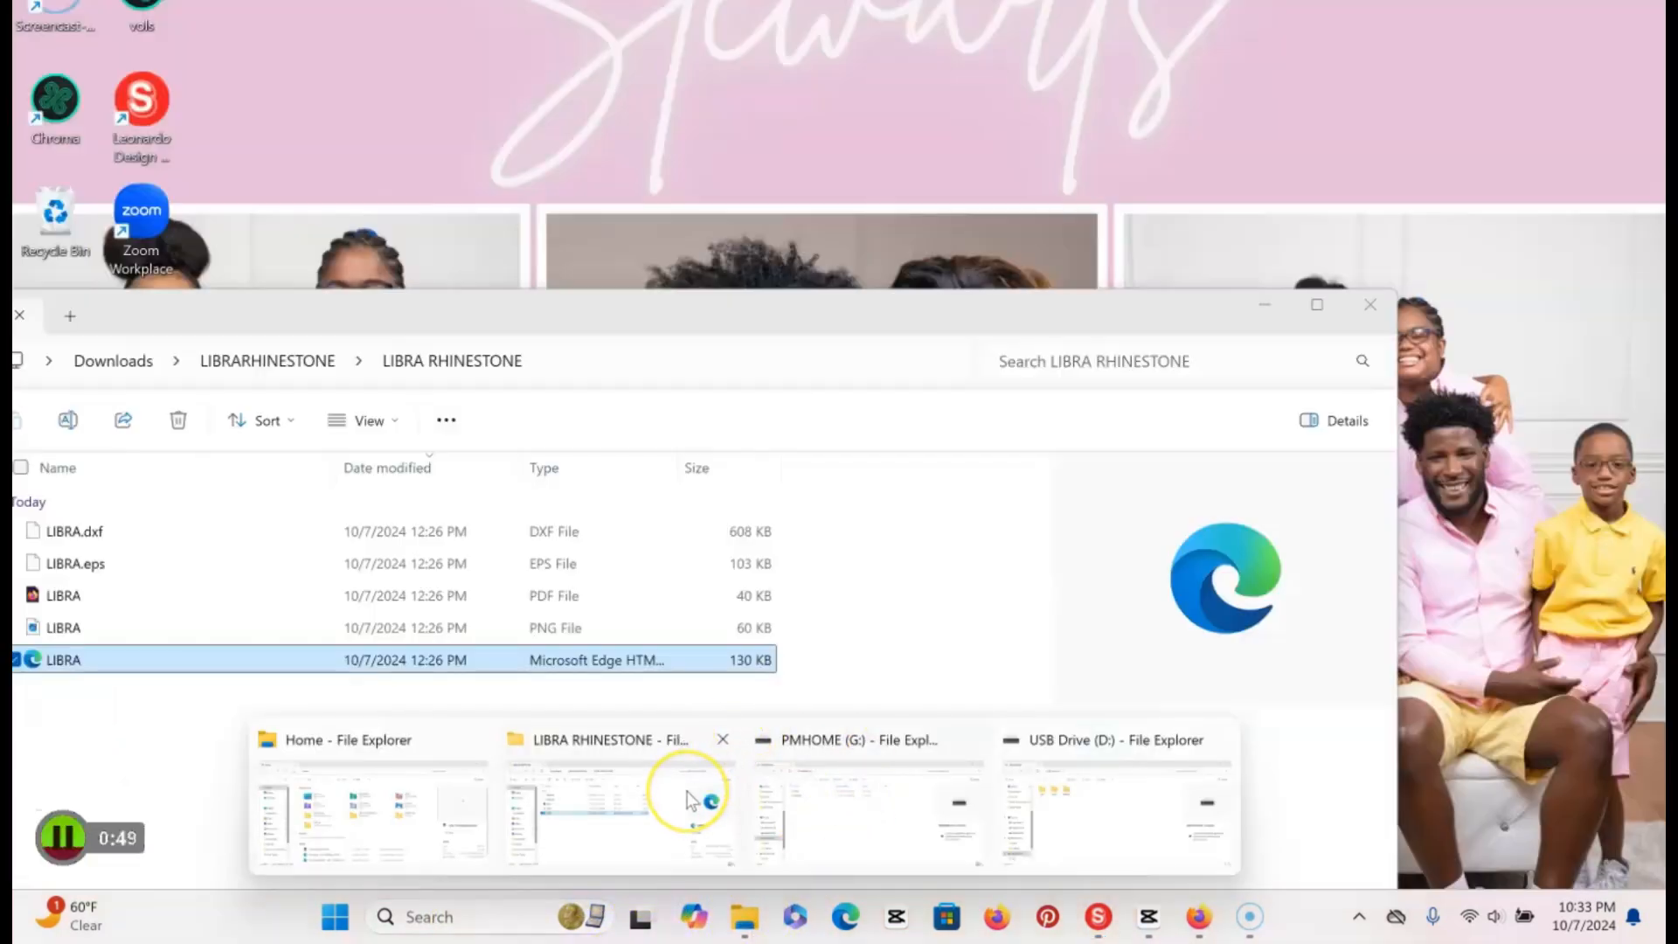
click(687, 790)
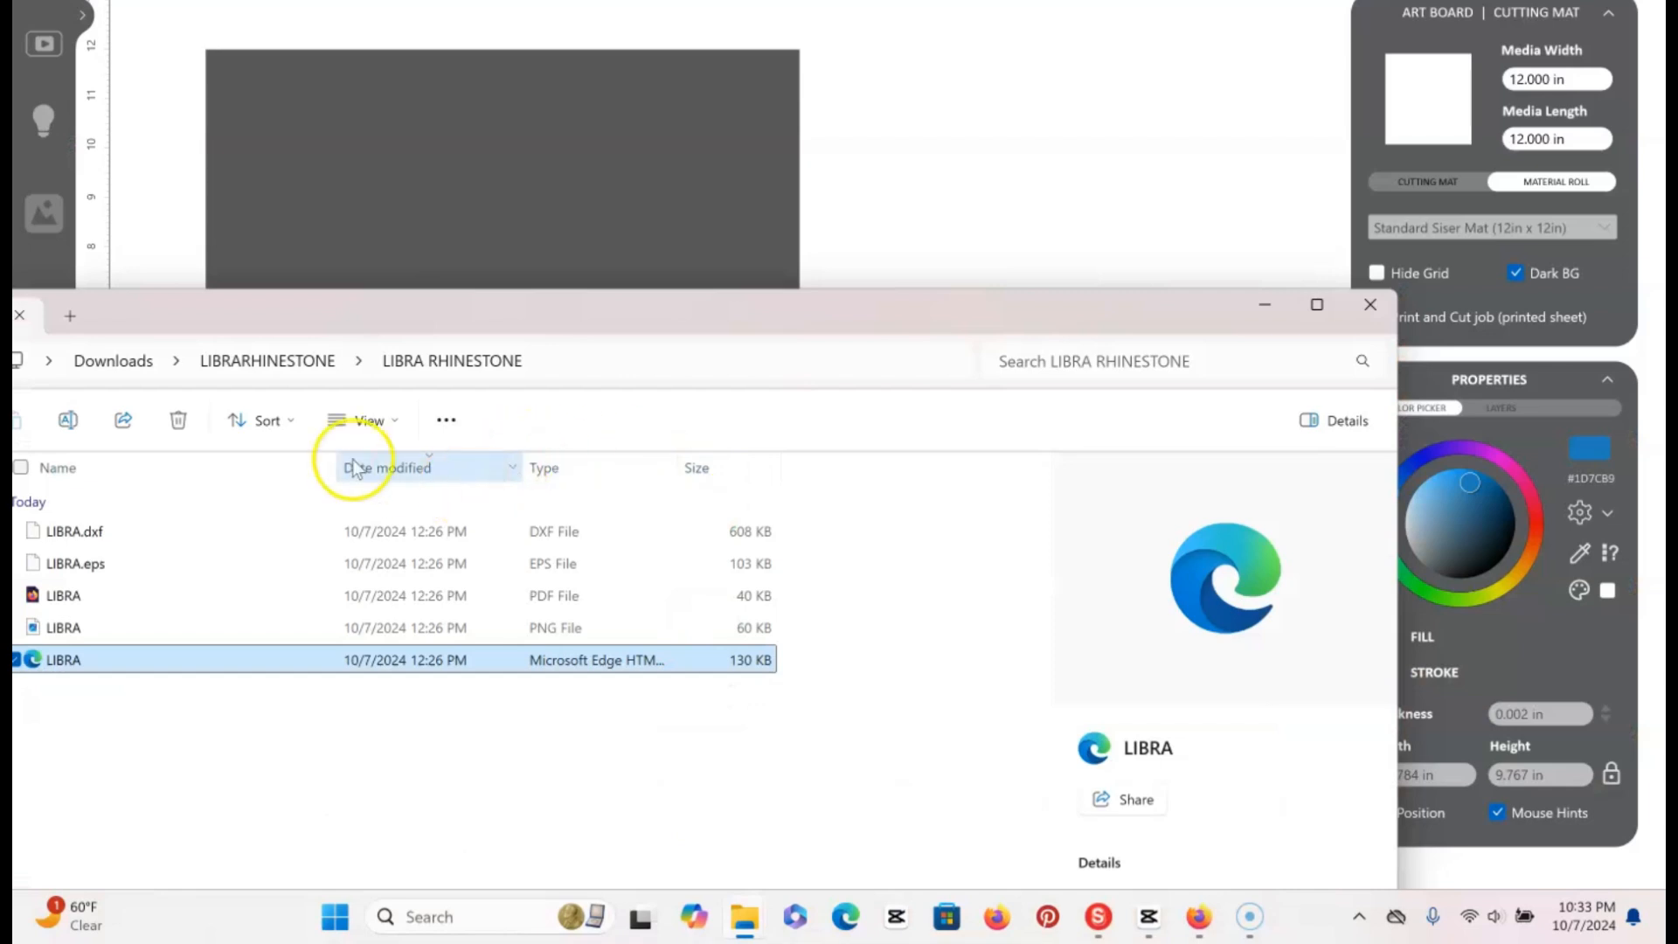
drag(506, 300, 811, 192)
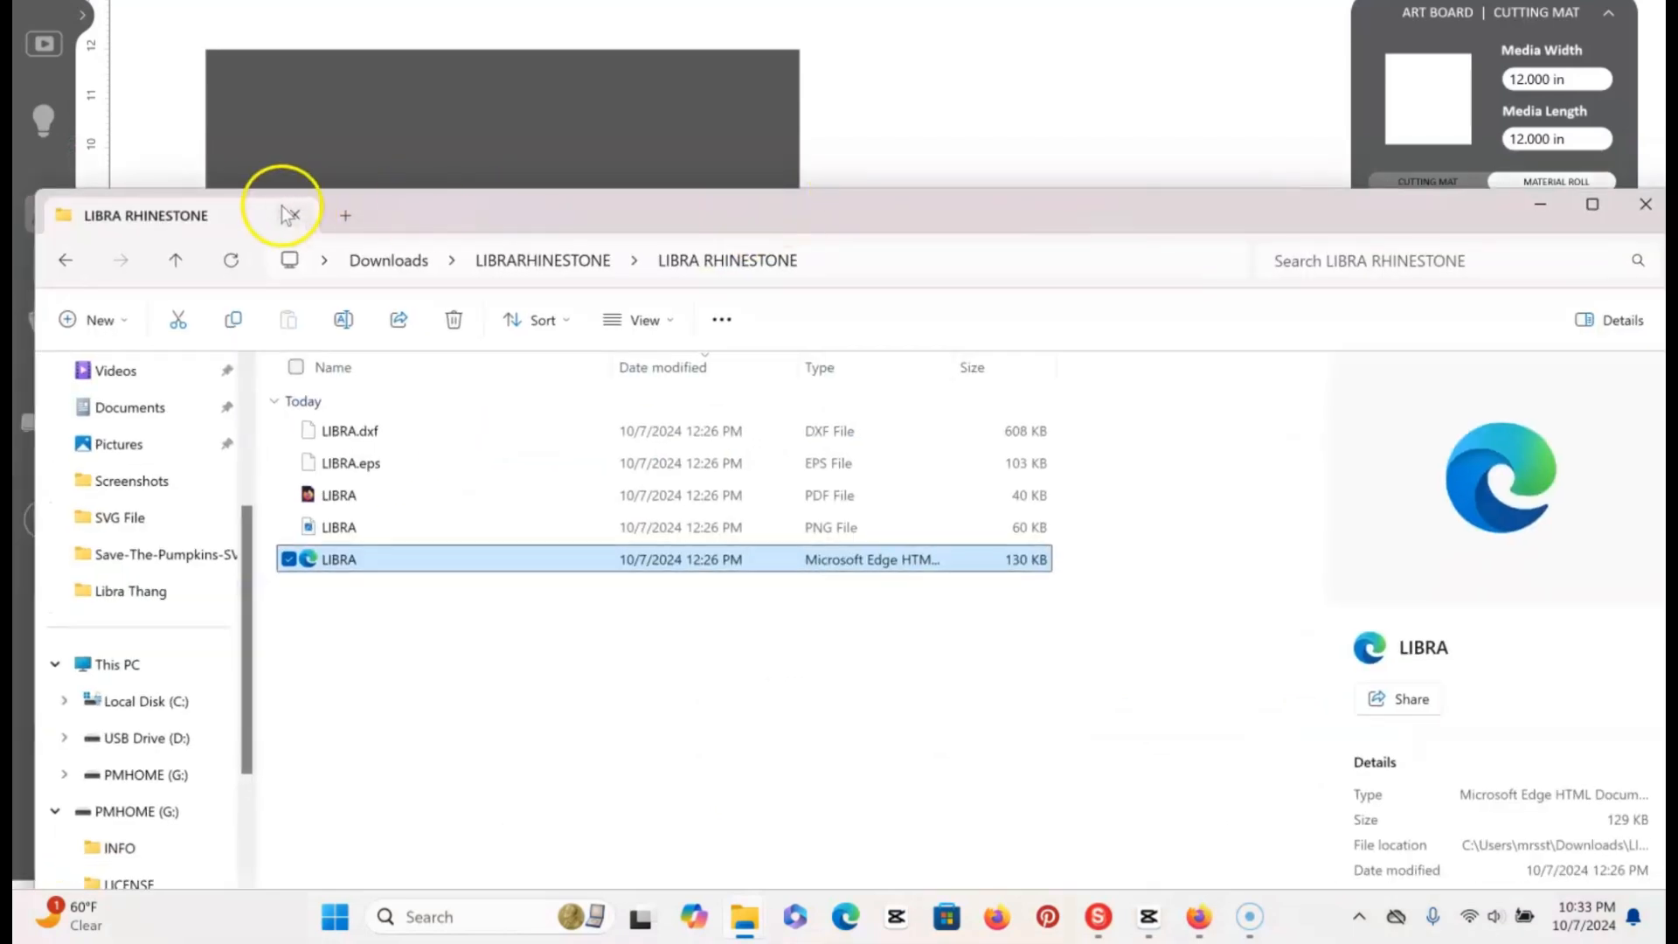
click(174, 261)
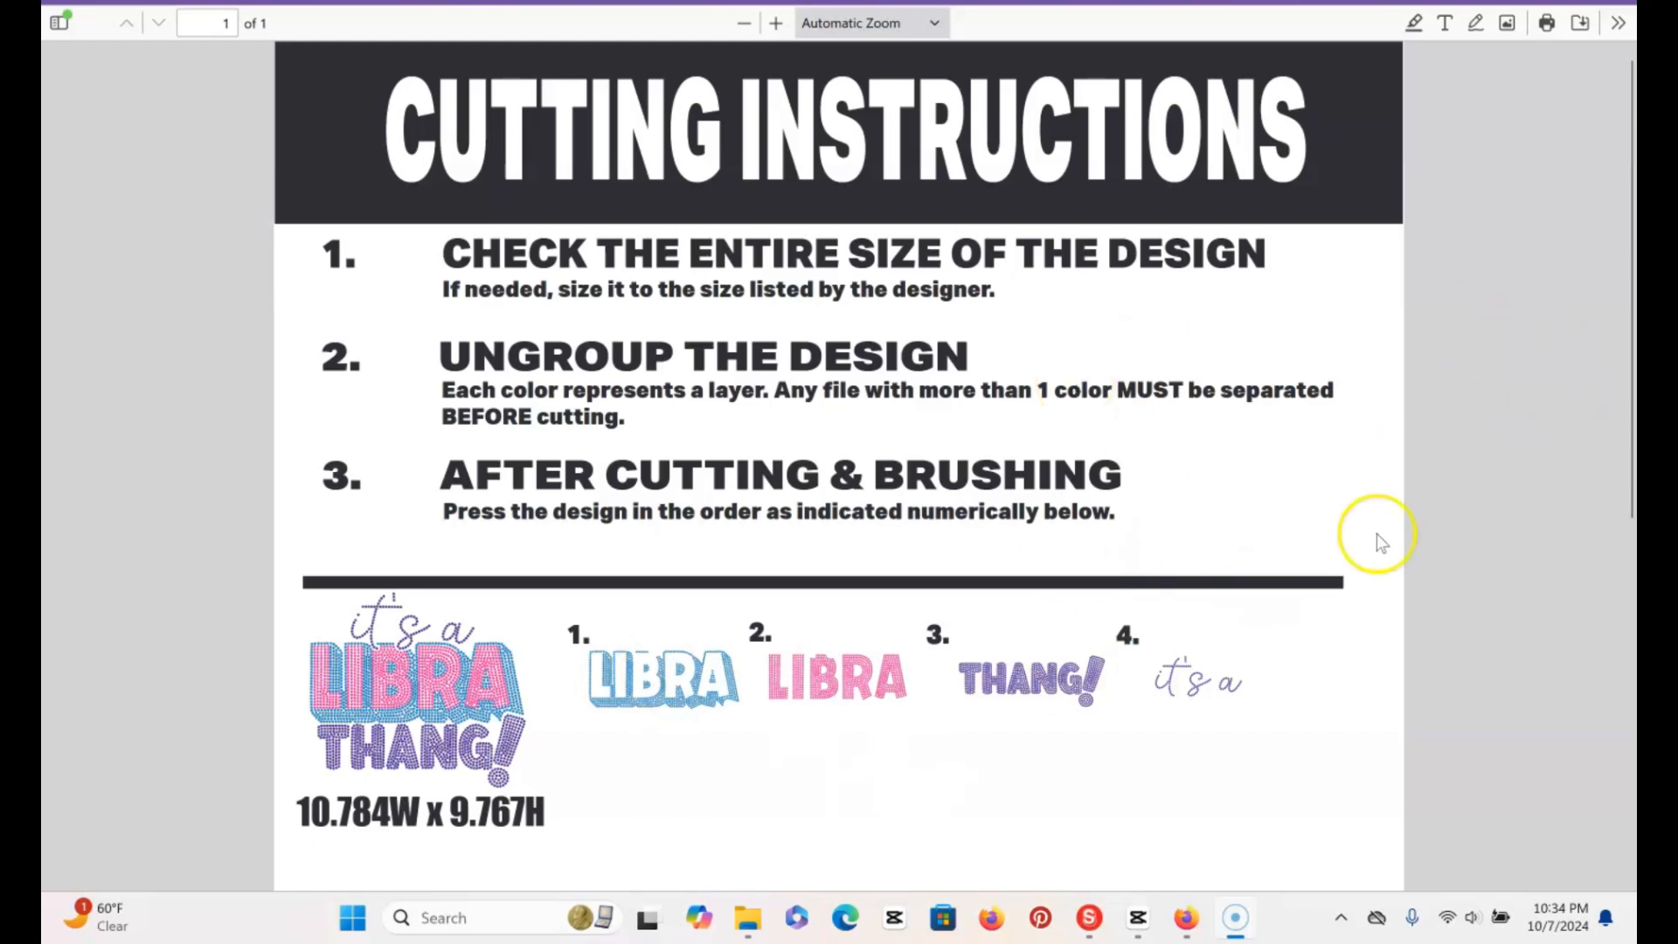
Review the cutting instructions PDF for the listed design sizes and the pressing order of both Libra designs' layers
drag(1634, 212, 1630, 362)
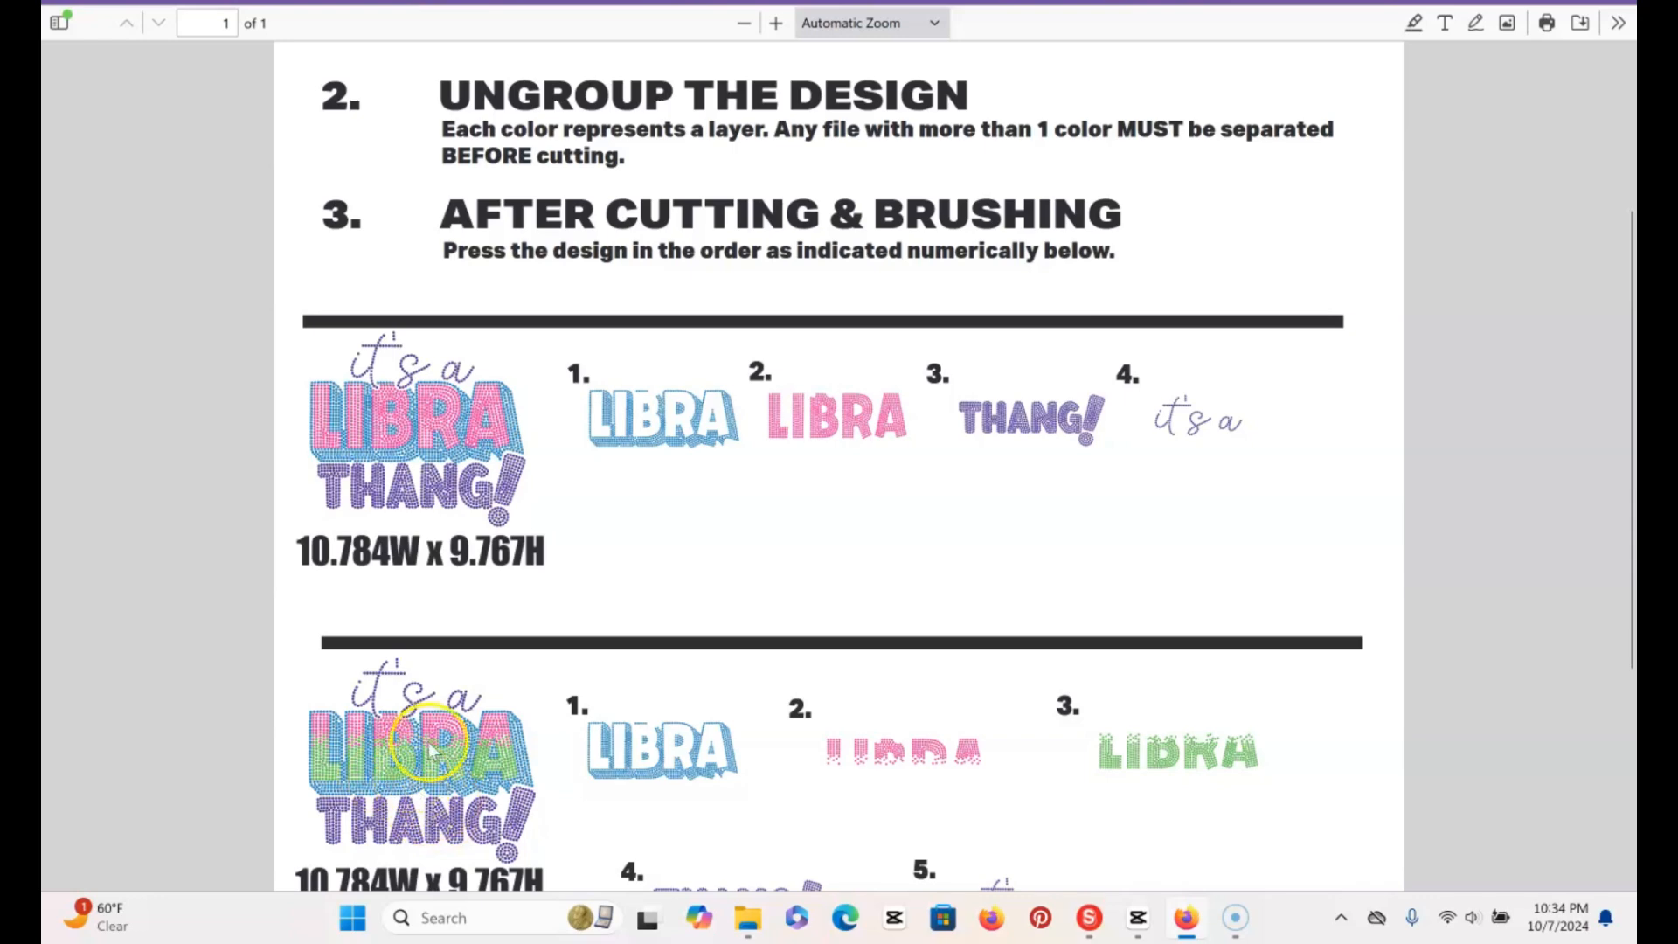
scroll(1630, 519, down, 3)
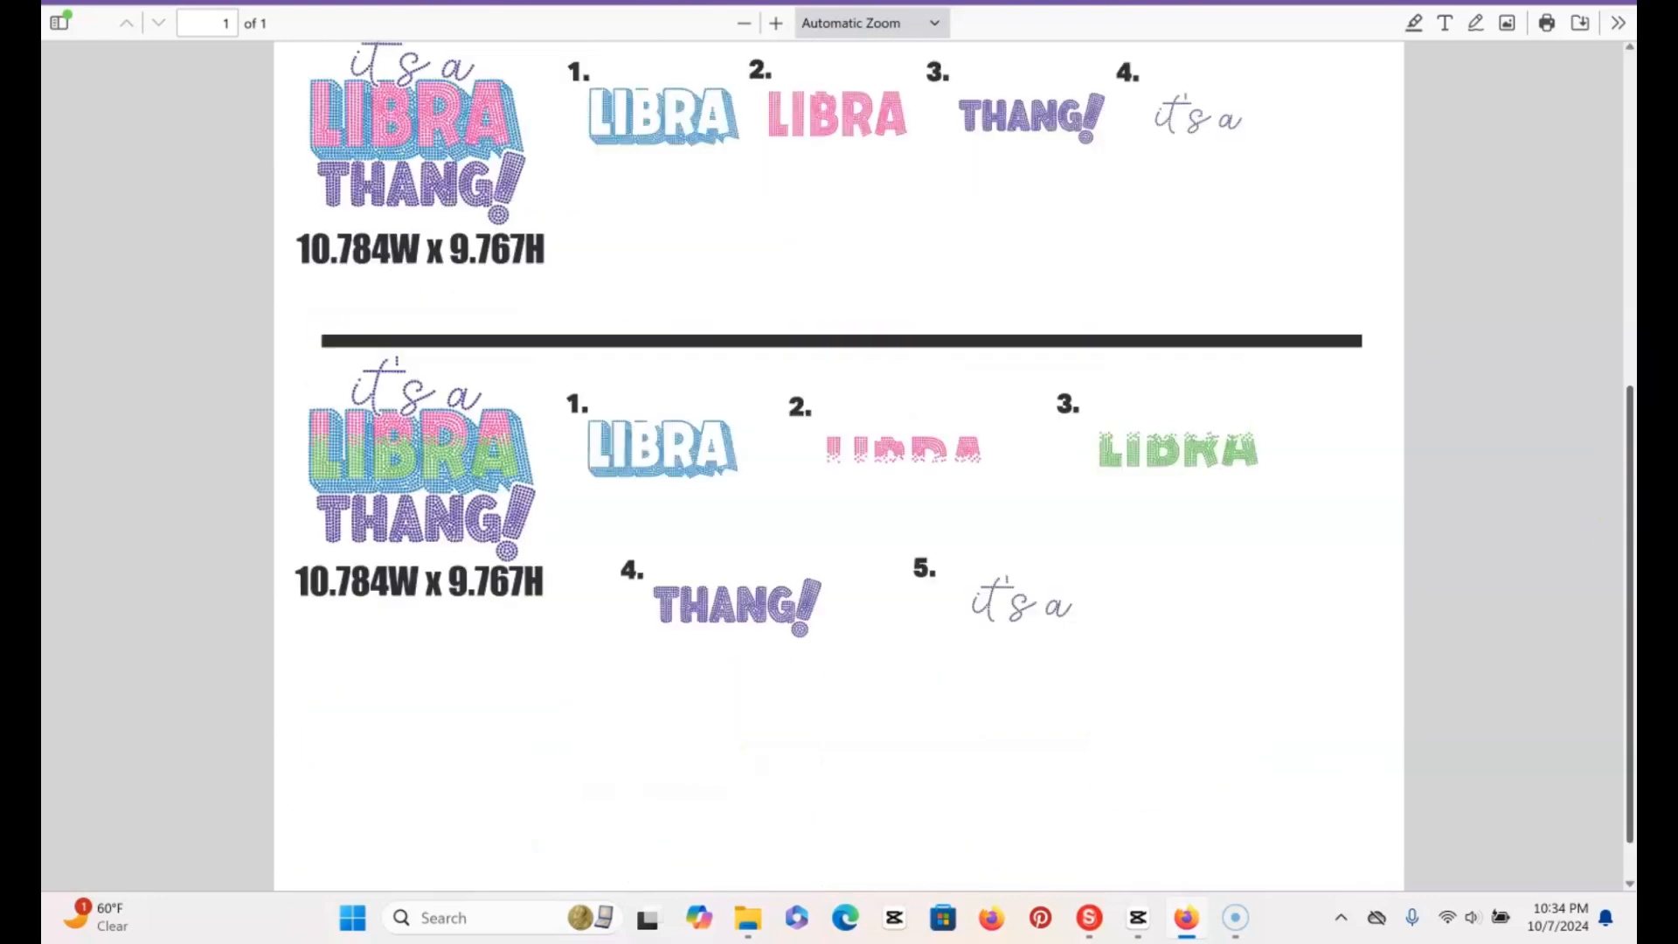
scroll(839, 464, up, 4)
scroll(839, 463, down, 3)
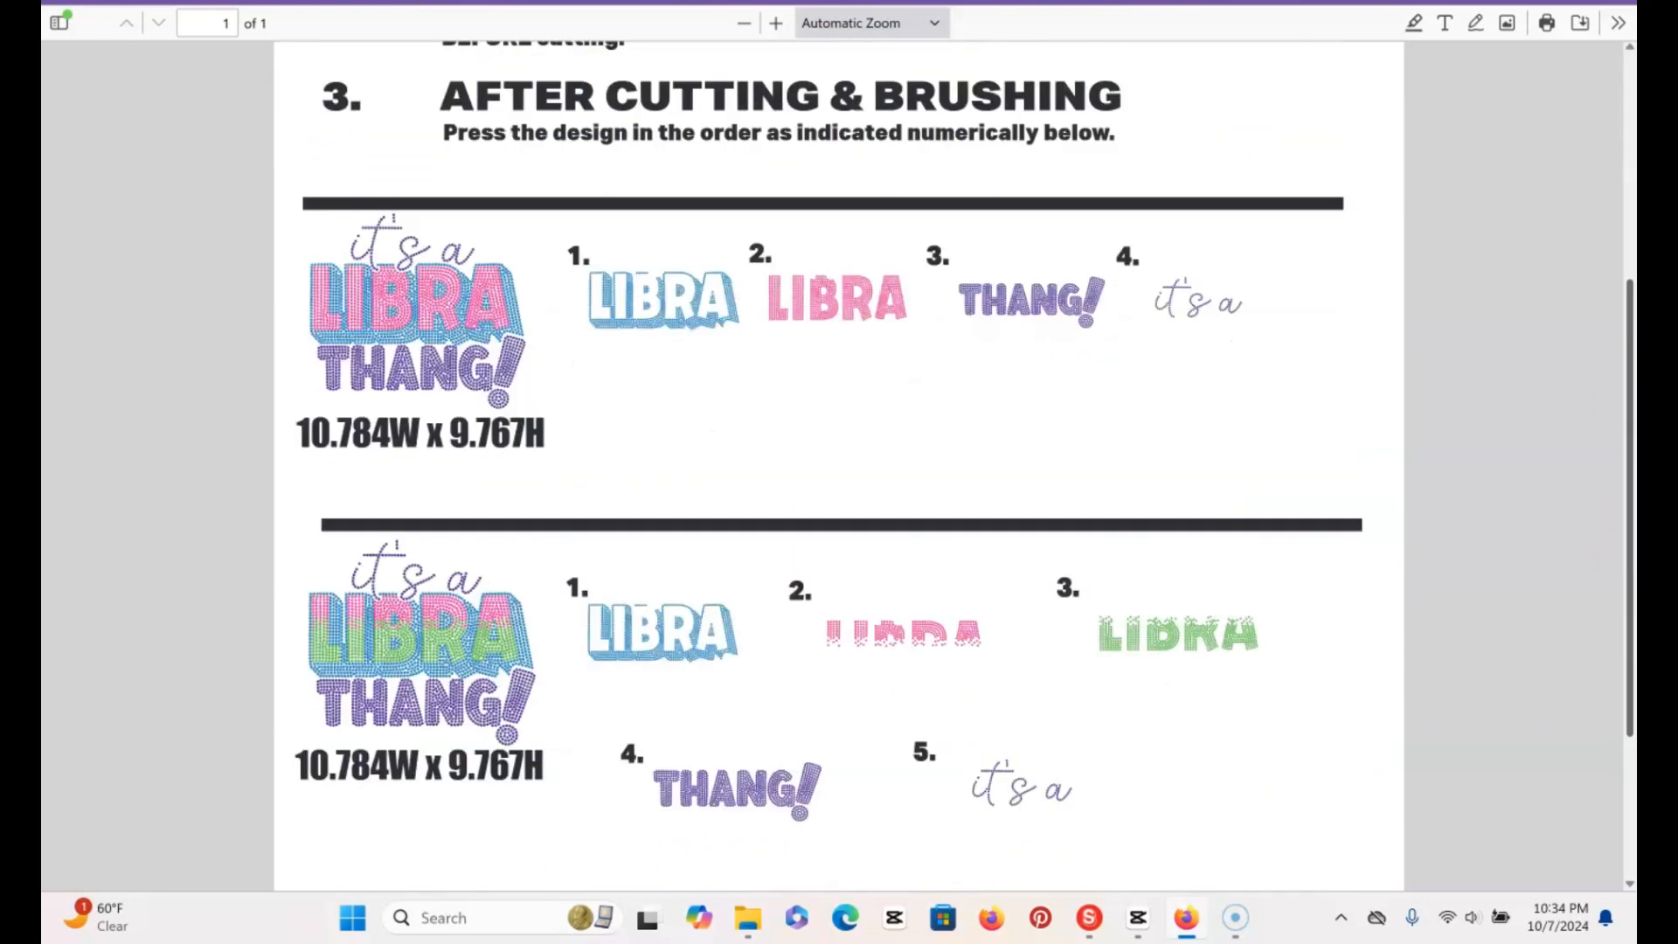
drag(1631, 552, 1631, 548)
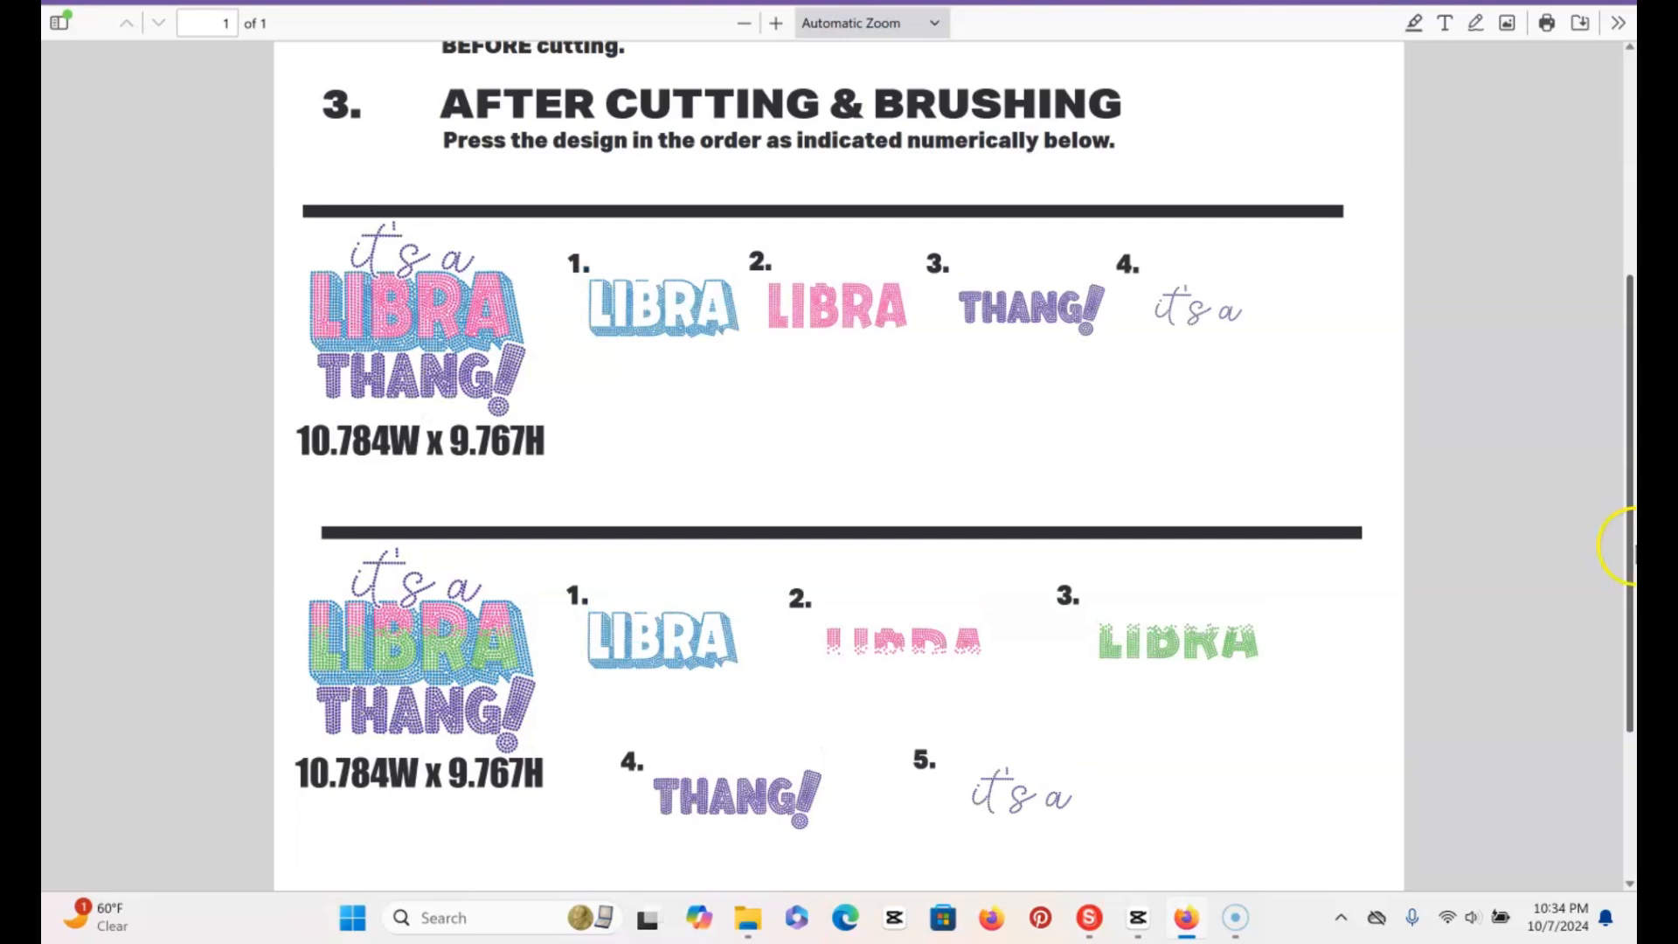
Switch to Leonardo Design Studio and import the file "libra thang - ss10 10.784W x 9.767H" as editable artwork
click(1089, 920)
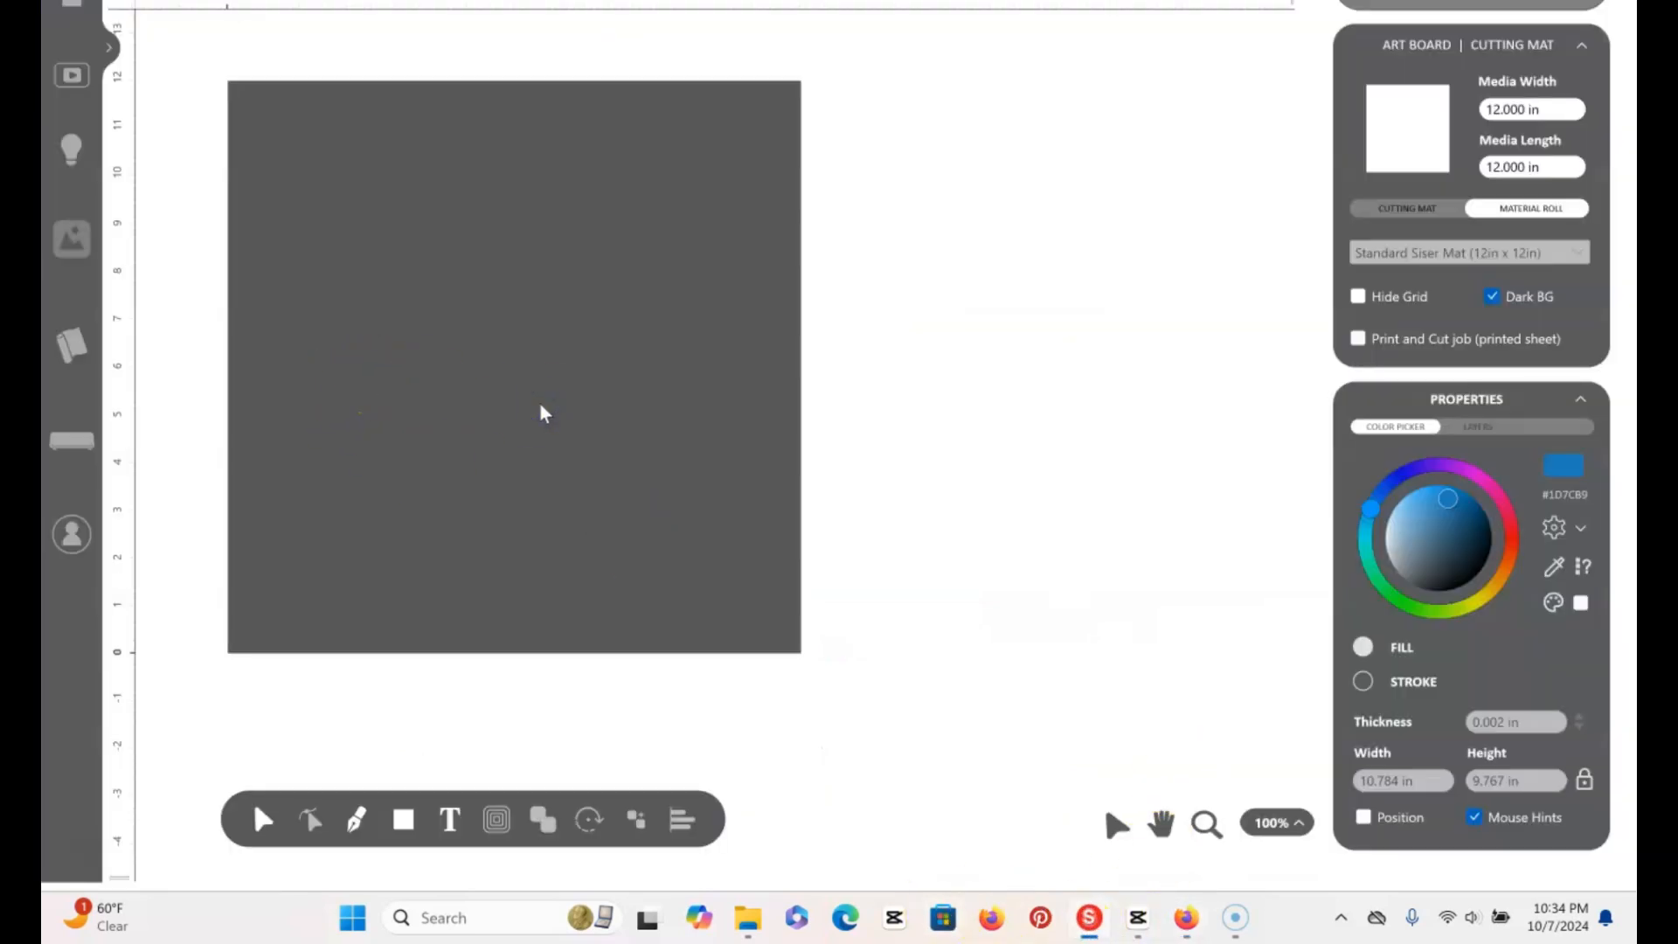
key(ctrl+o)
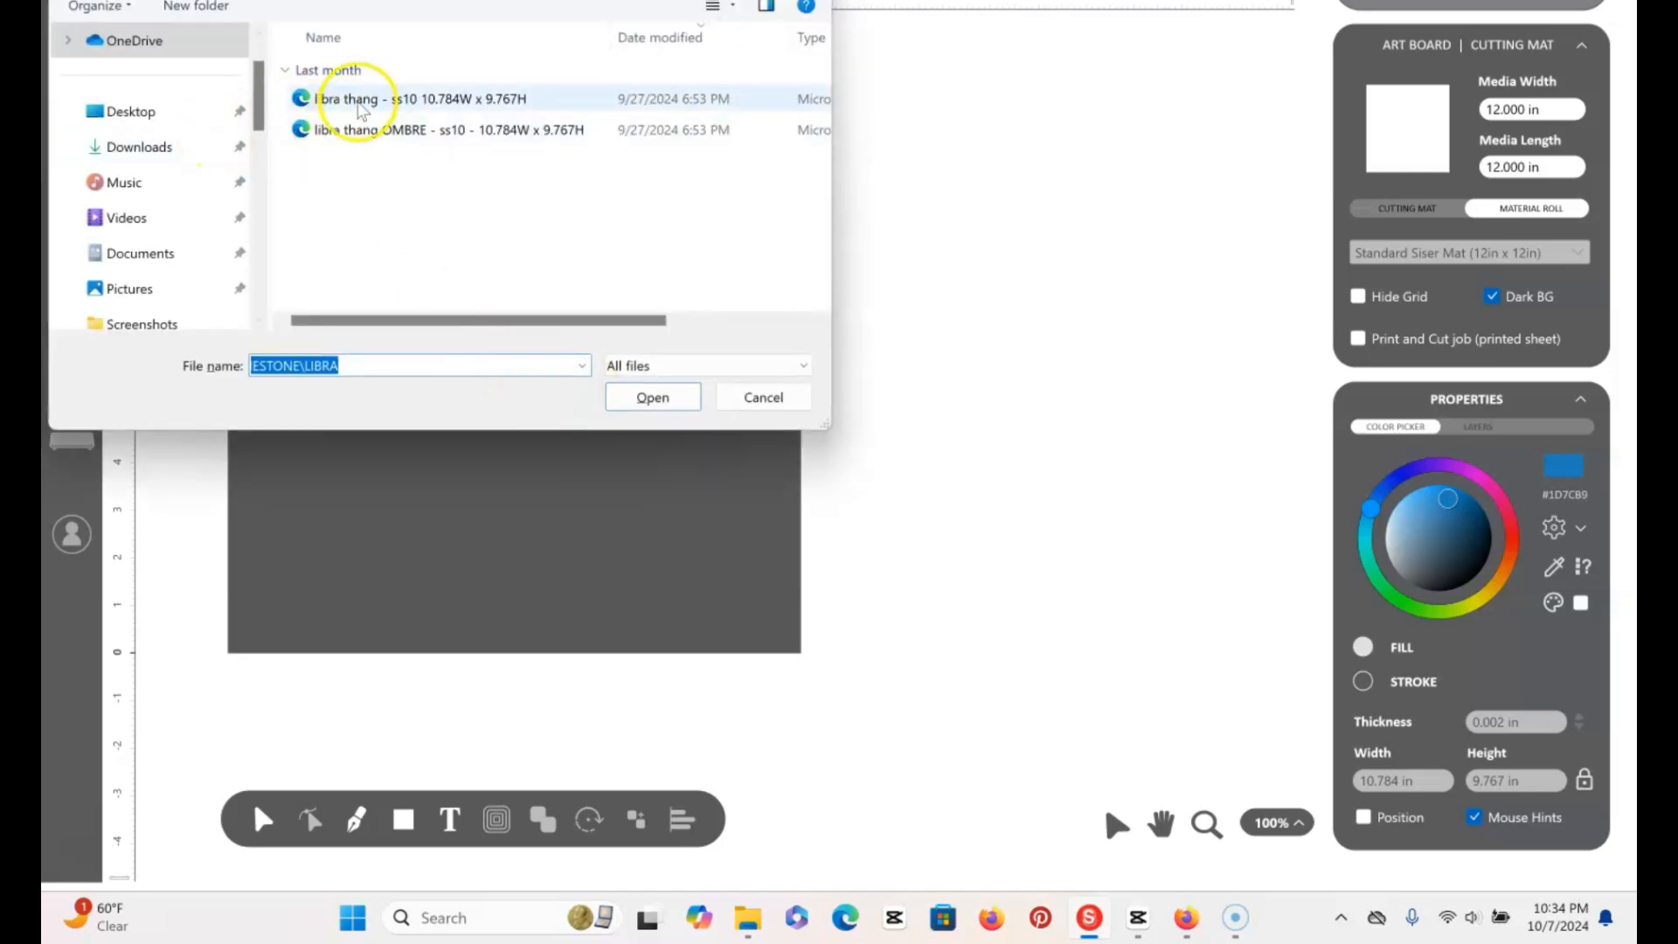
click(362, 100)
click(681, 404)
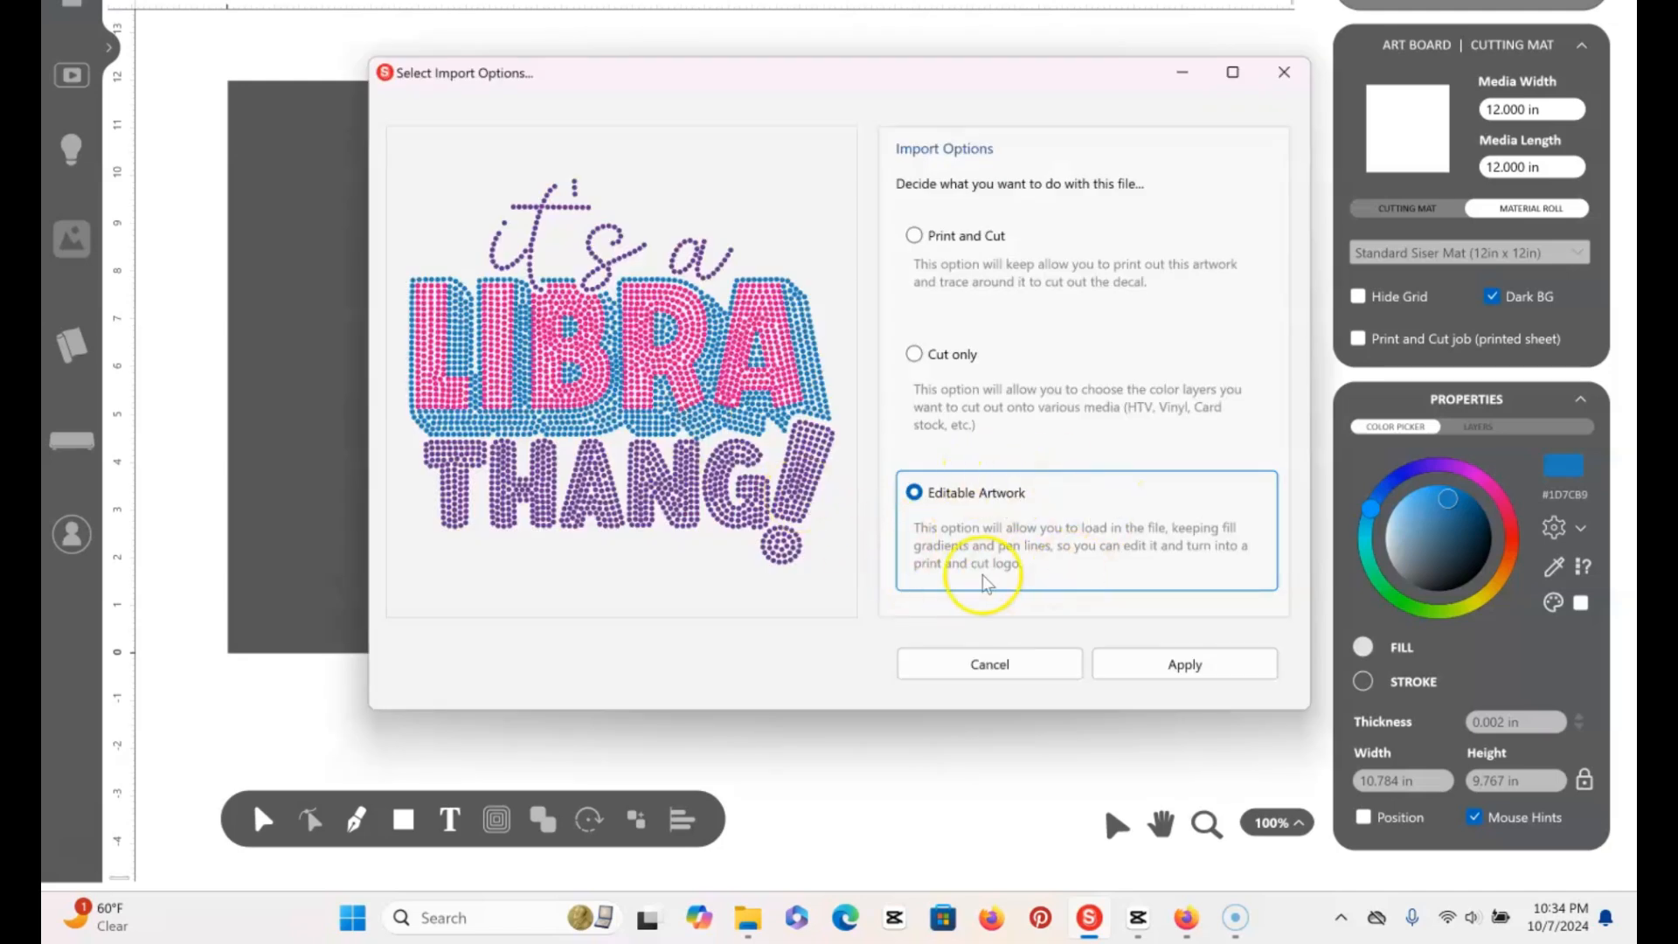
click(1183, 664)
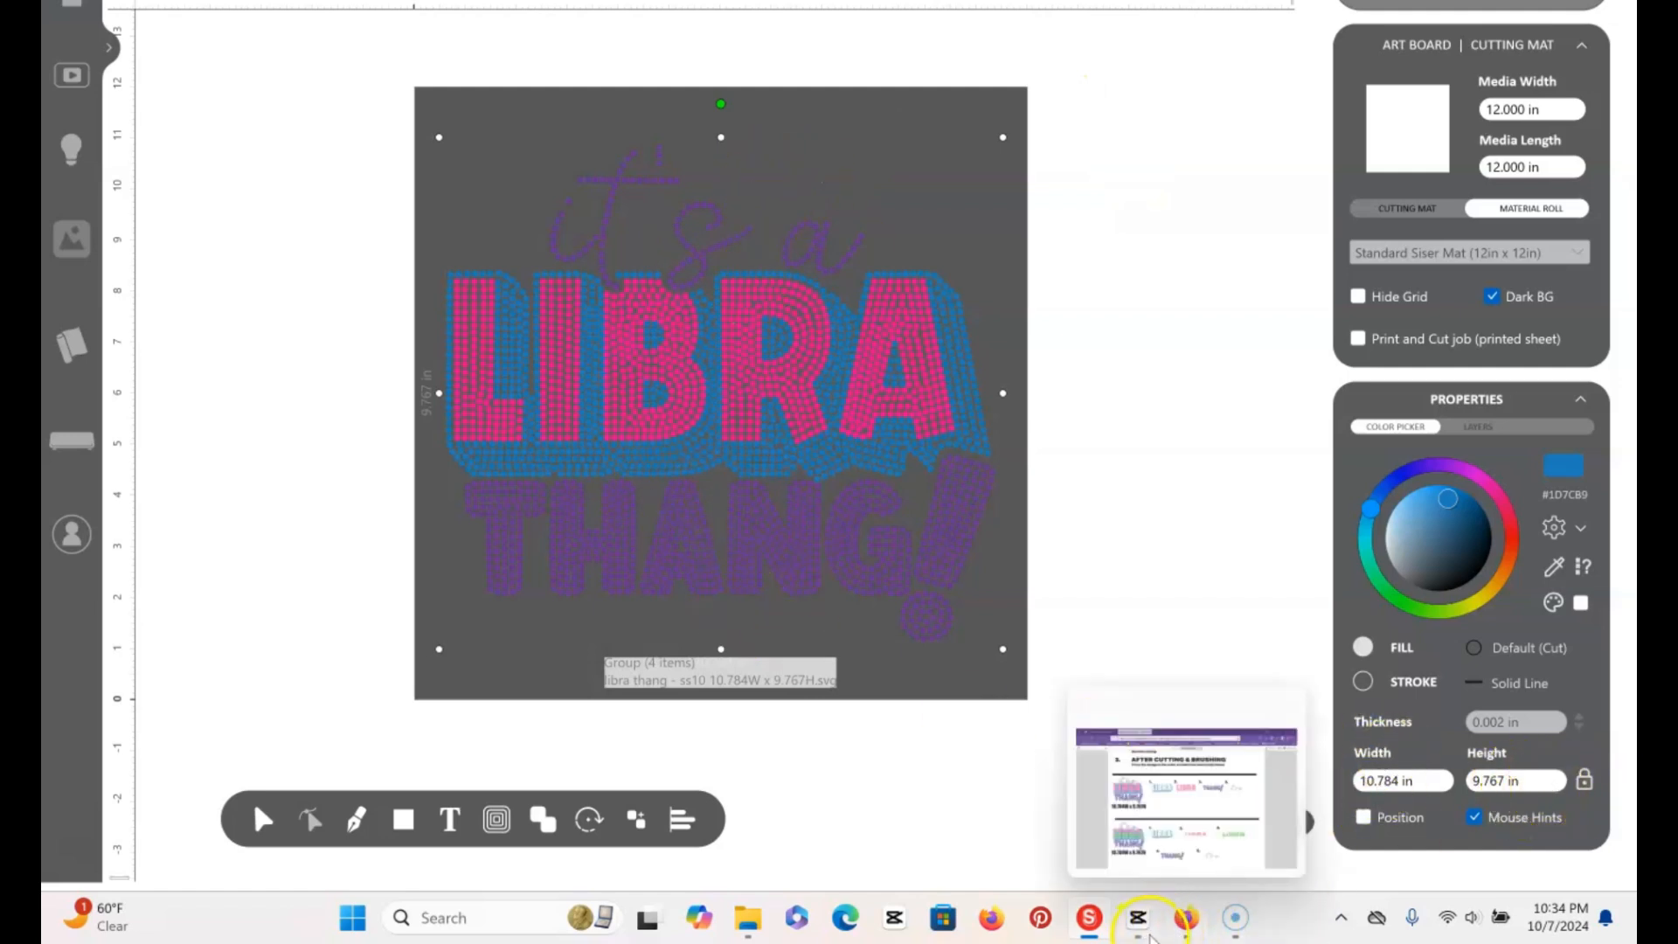
Compare the imported design's width and height in Leonardo Design Studio with the size listed in the Libra Thang instructions PDF
click(1165, 839)
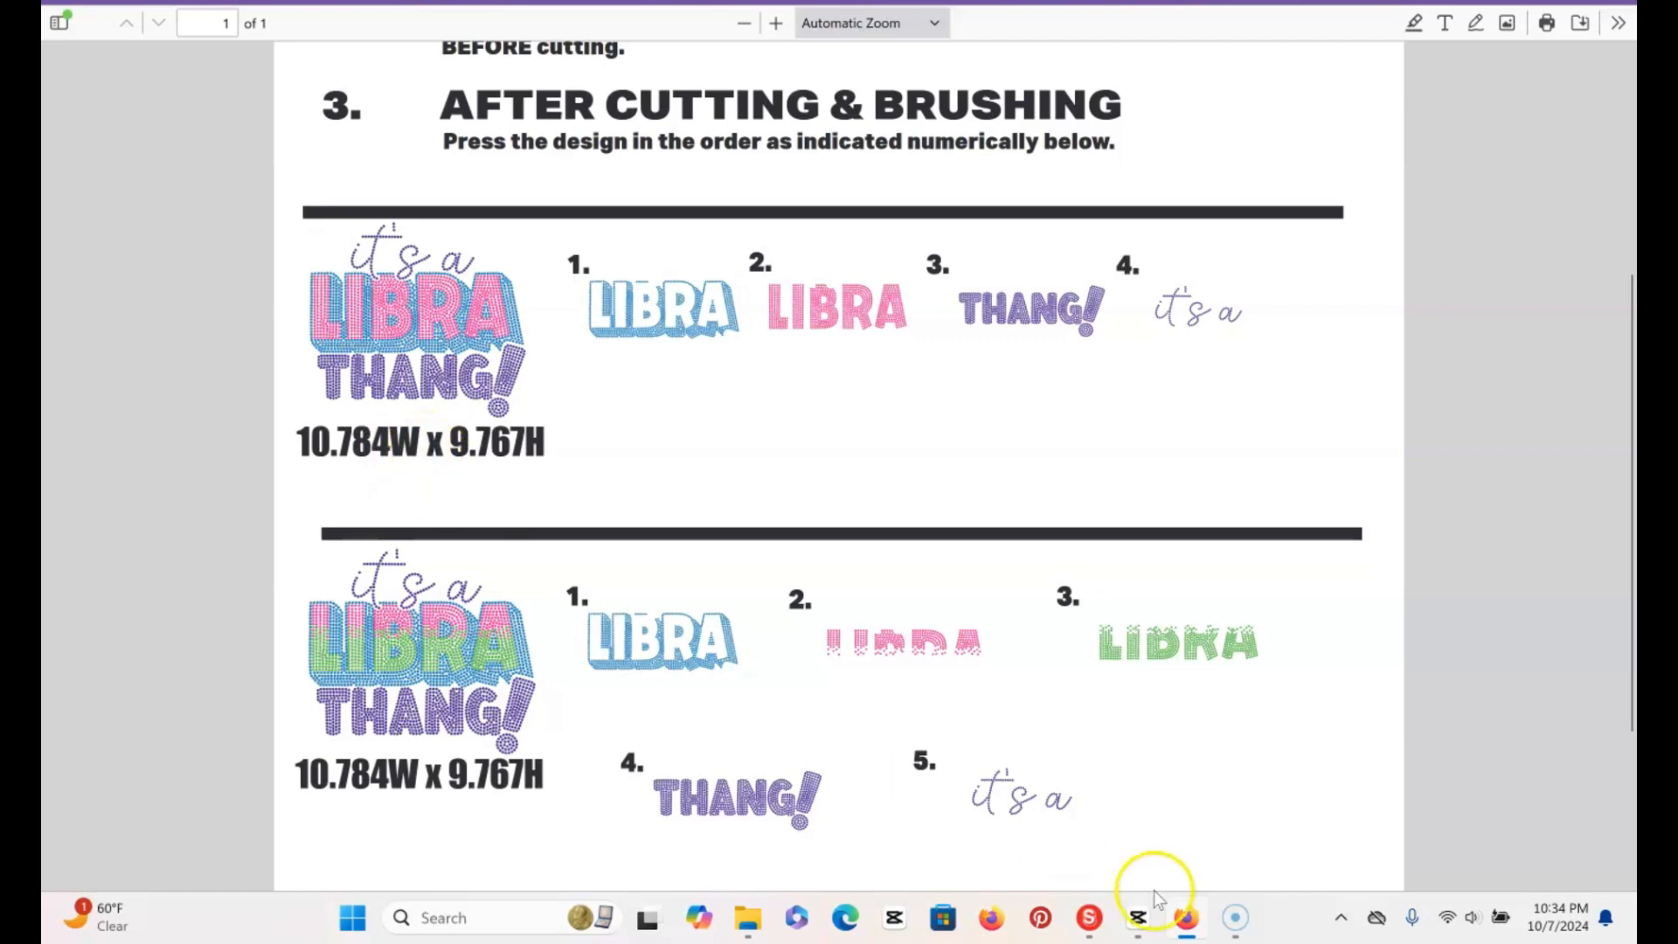
mouse_move(1101, 938)
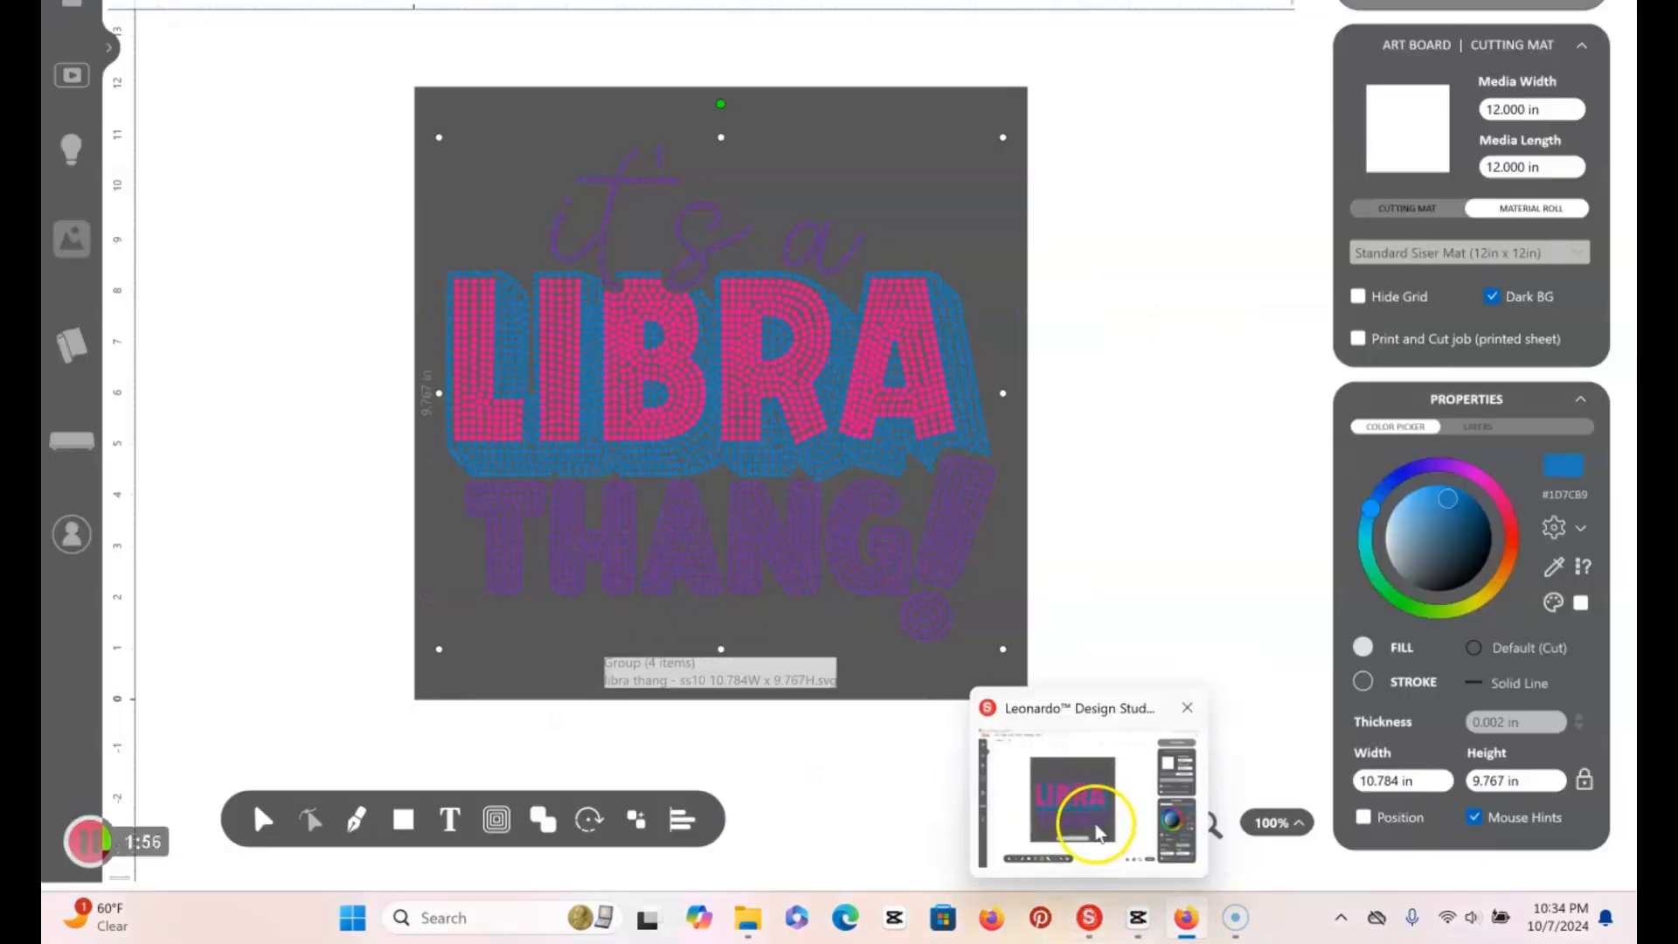
click(1087, 817)
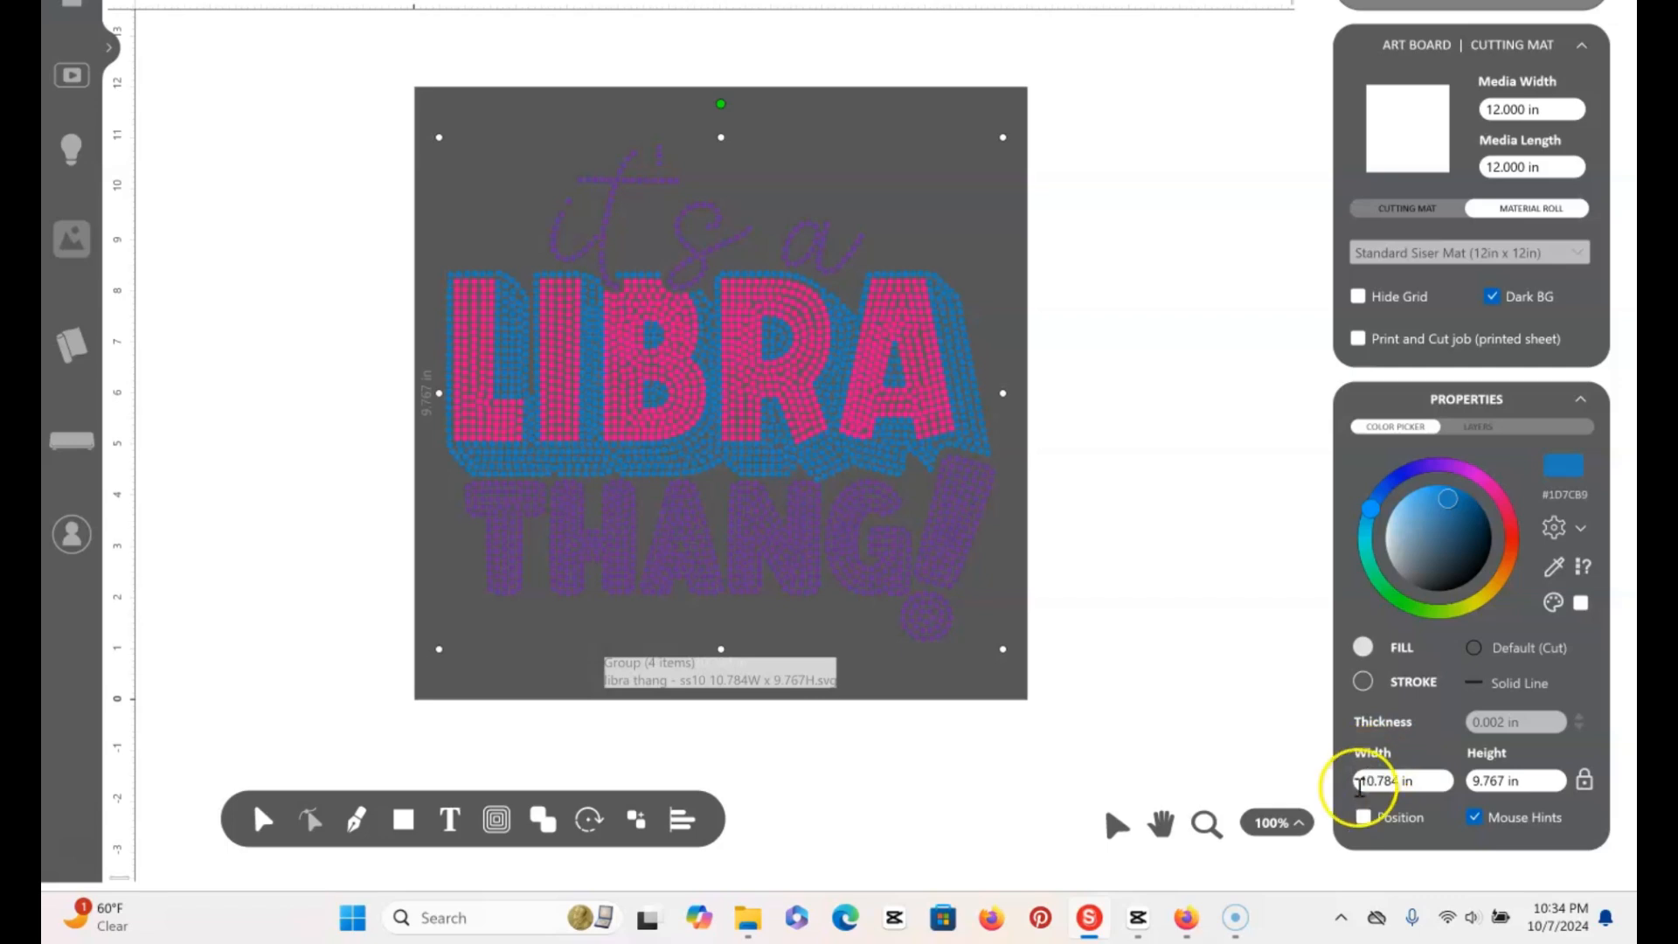
mouse_move(1187, 929)
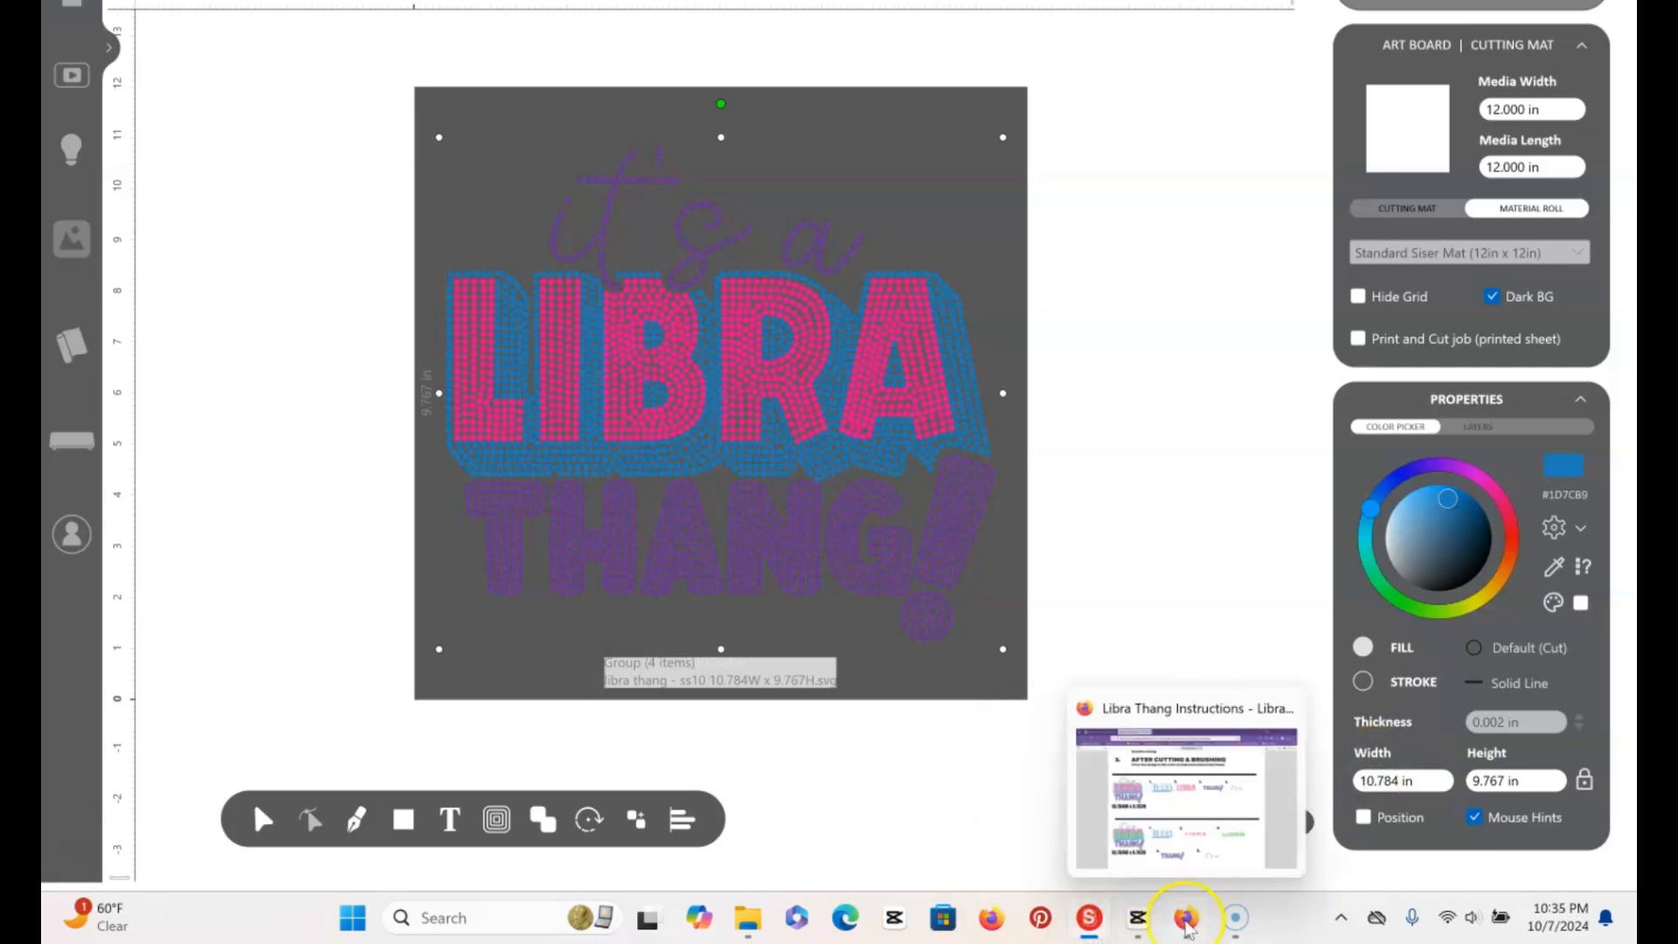
click(1192, 852)
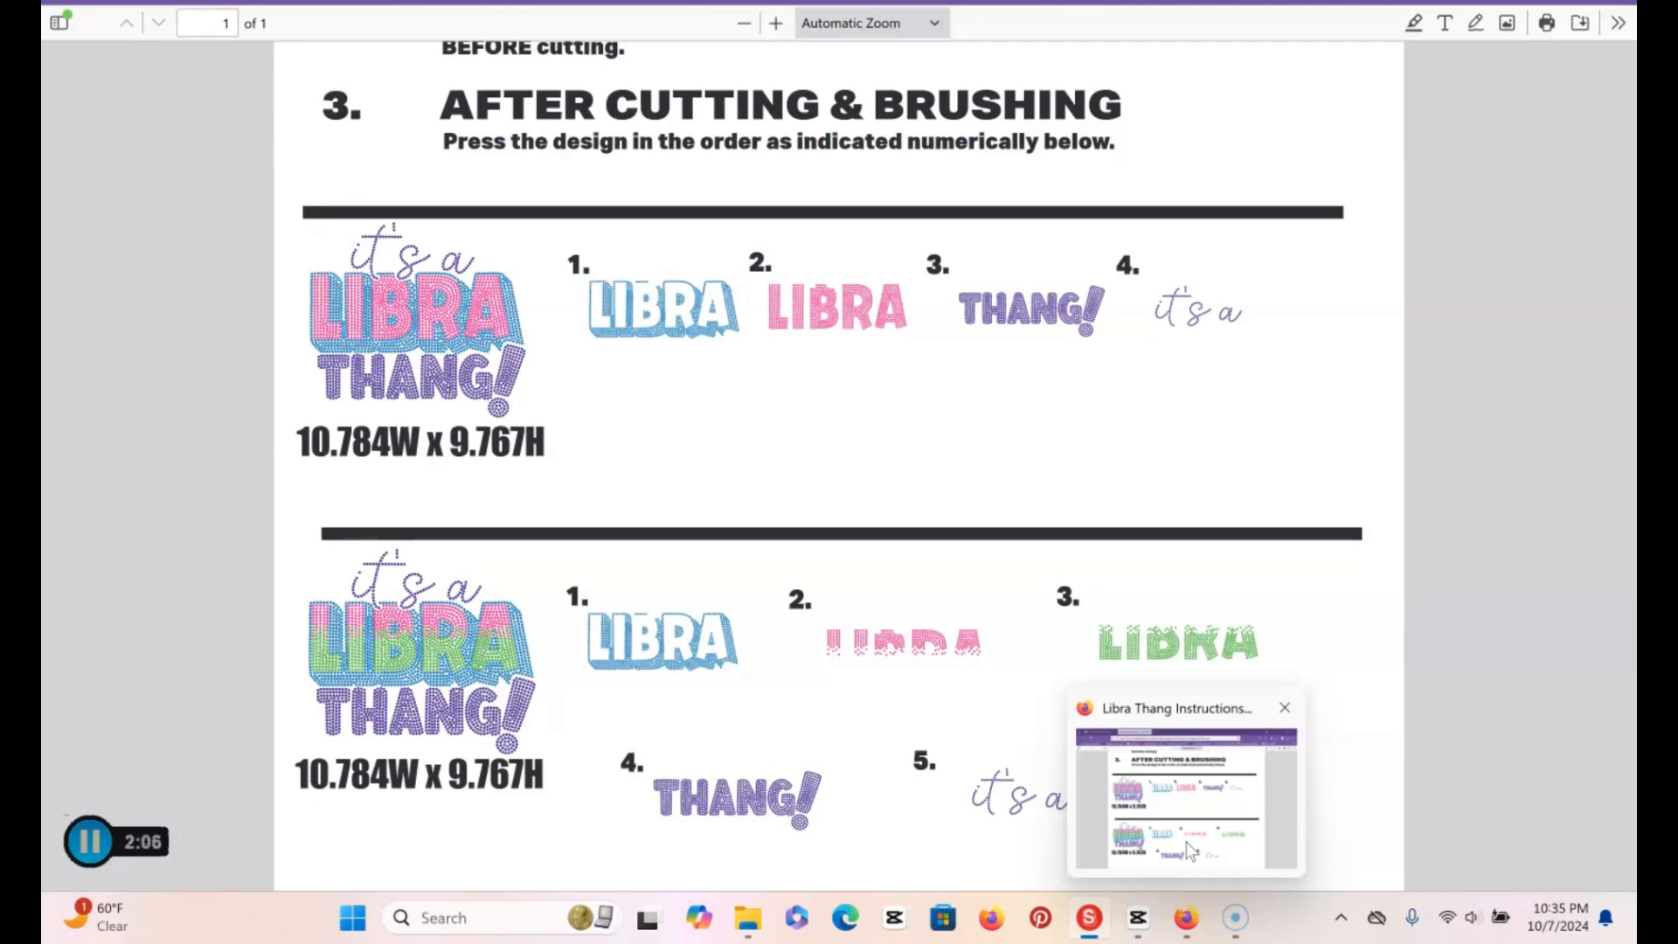
click(1190, 930)
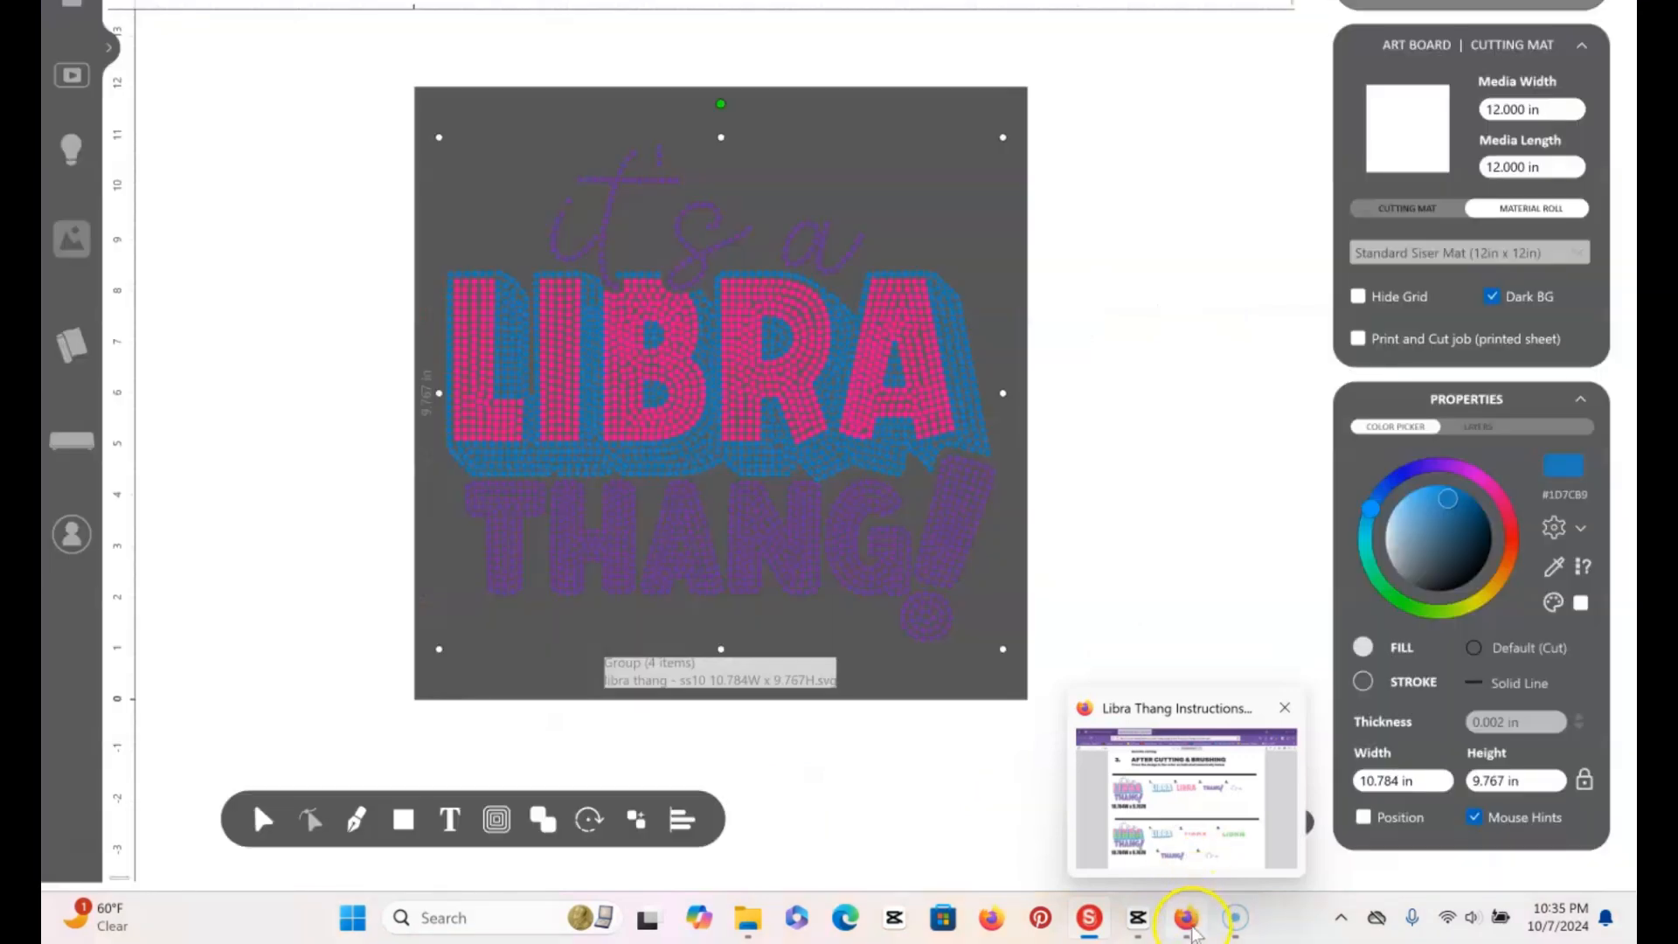
click(1269, 841)
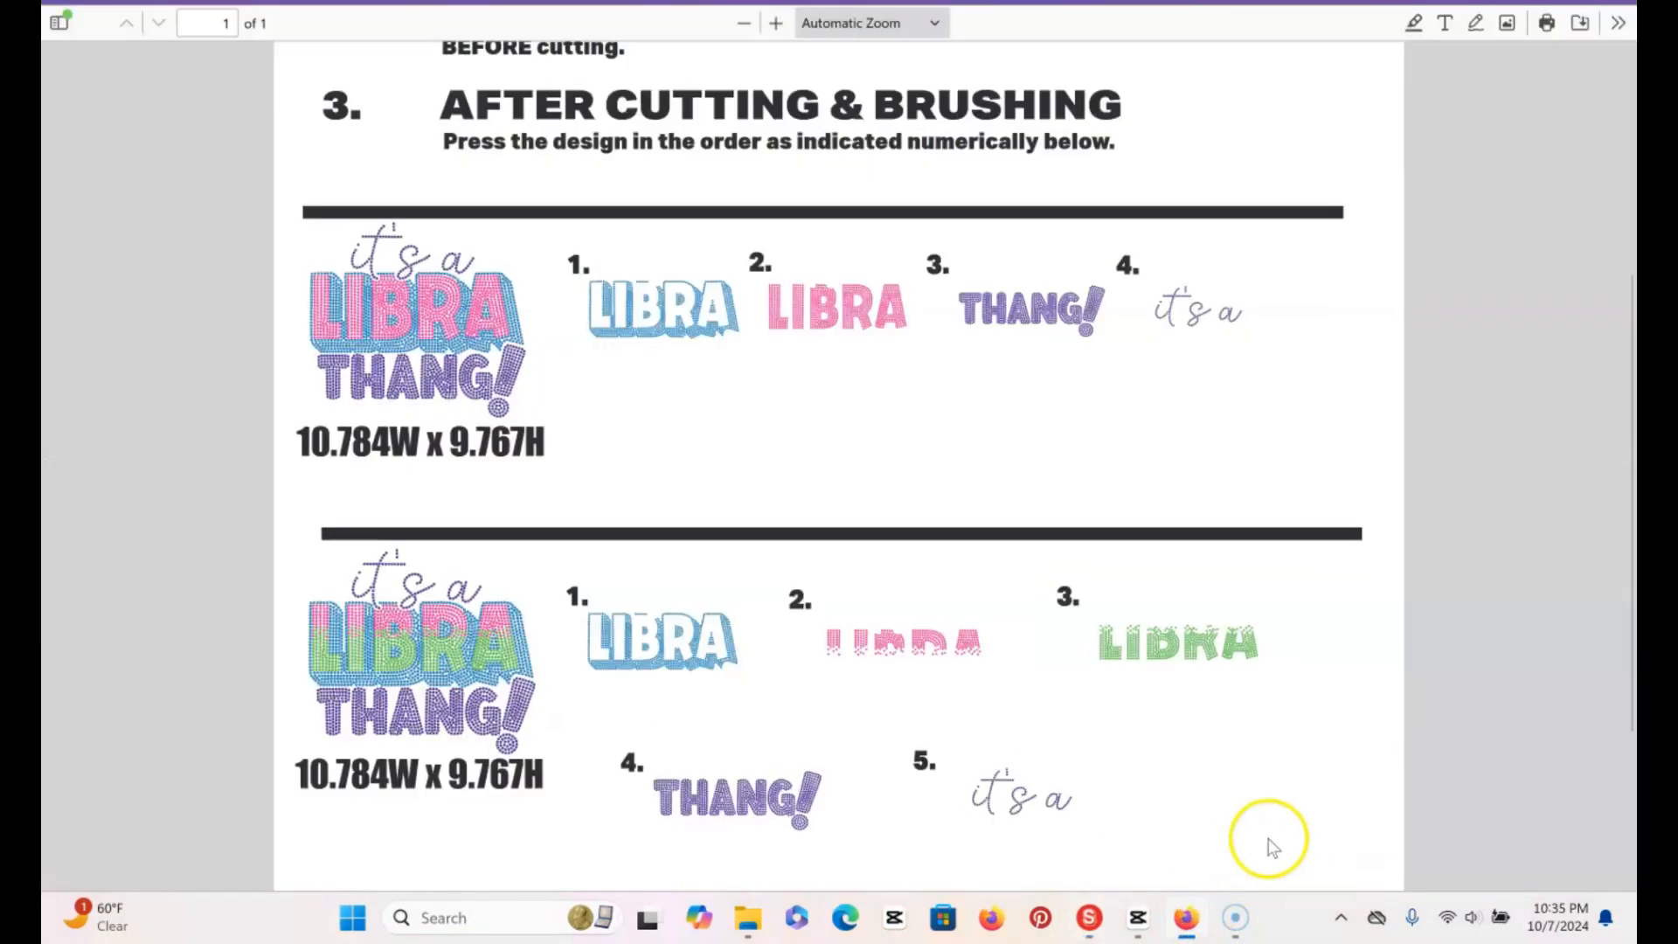
click(1092, 932)
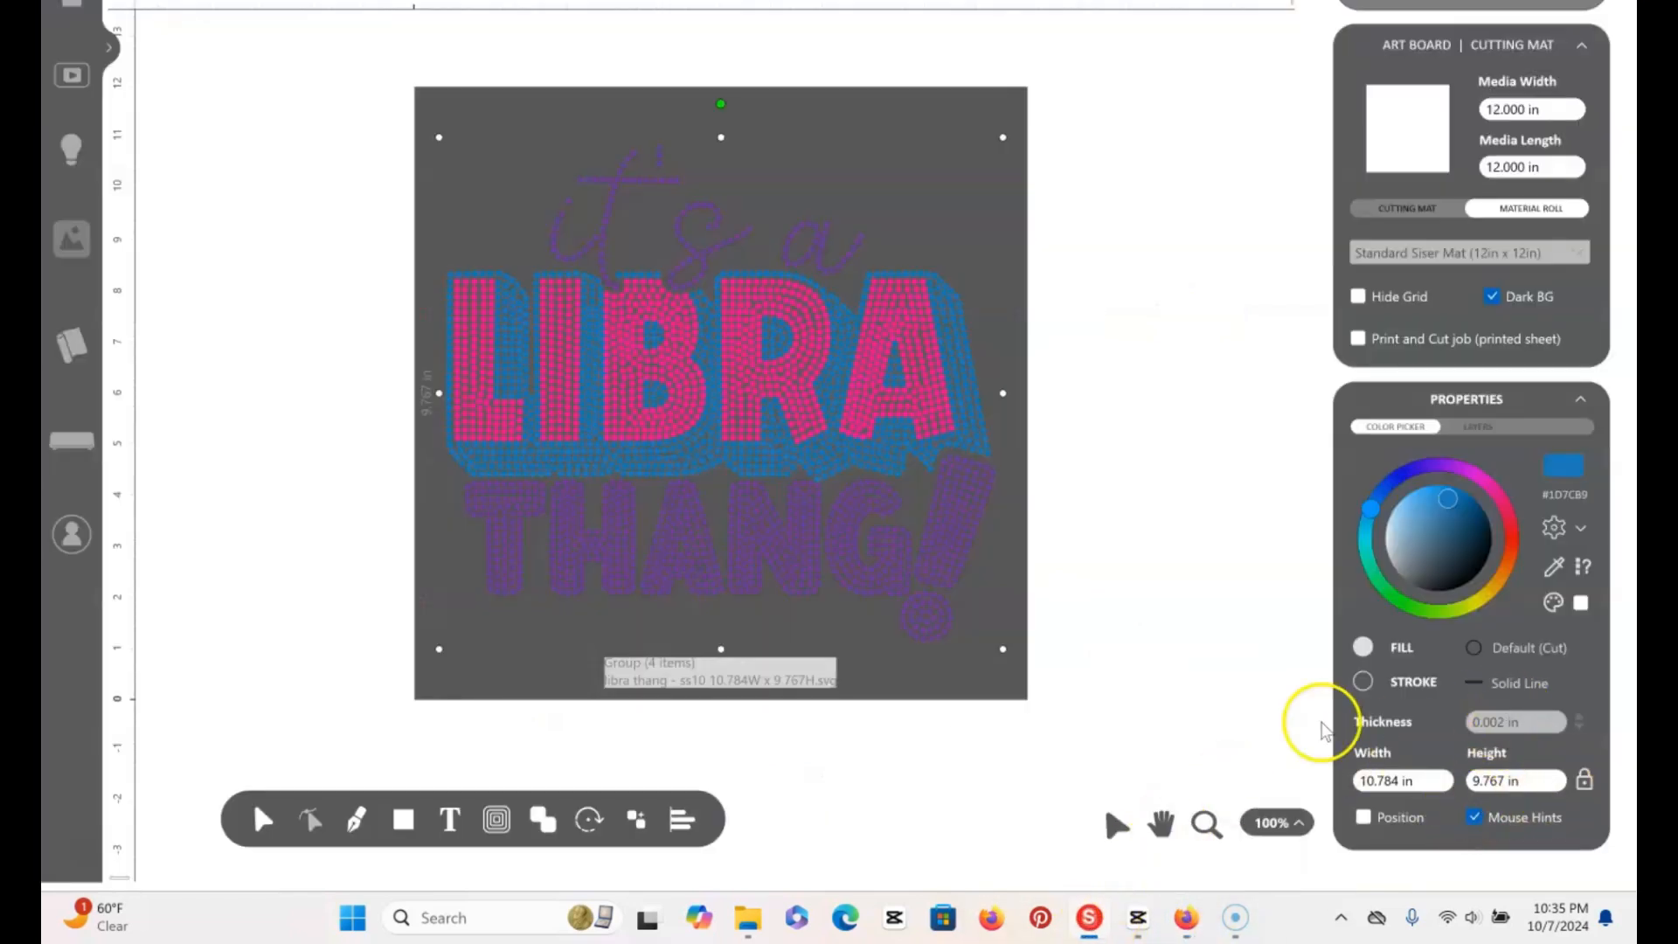
Send all artwork that fits on the page for cutting, separated by color, with each color layer moved to the origin
click(1199, 309)
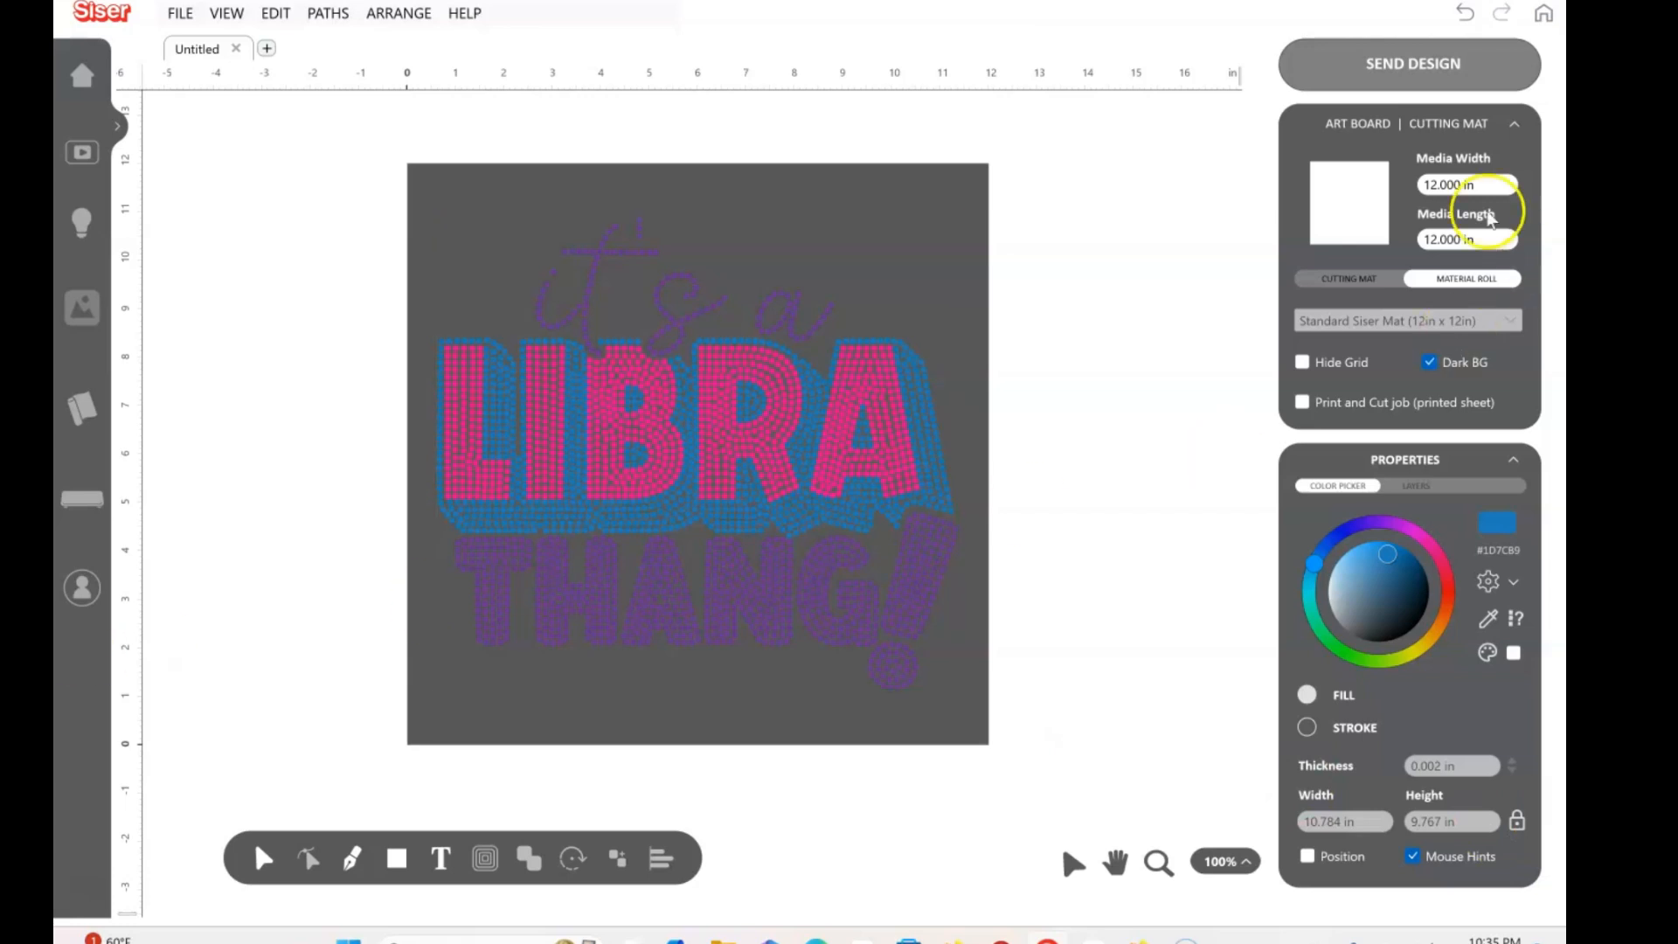
click(1381, 77)
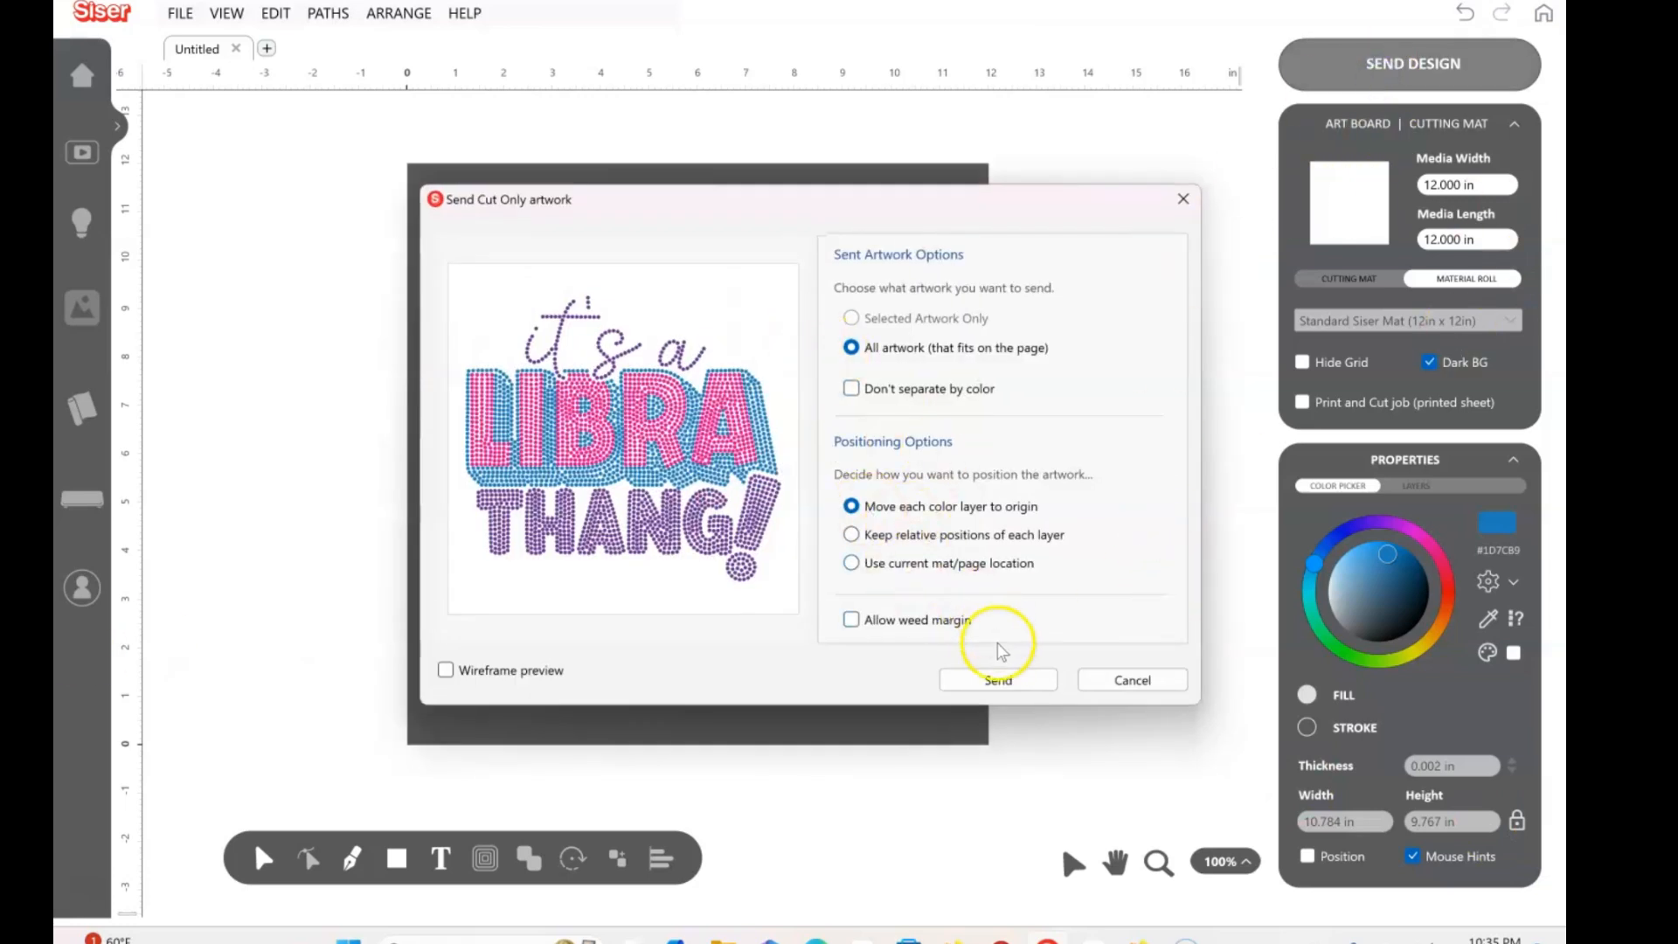
click(1010, 680)
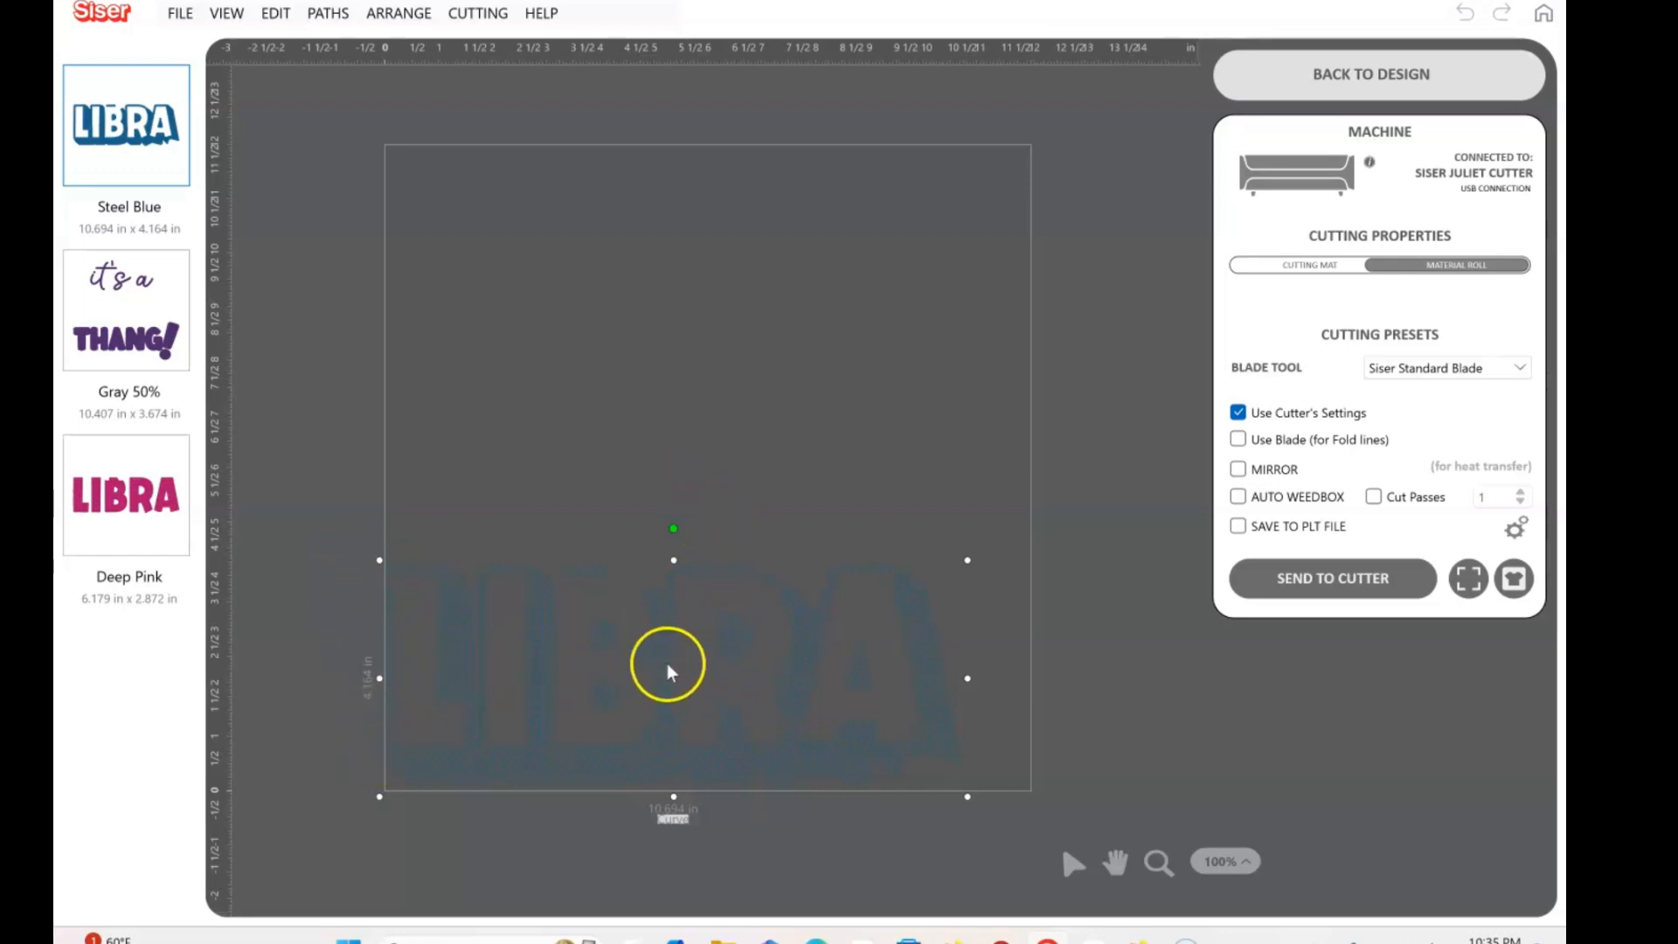
Switch cutting to the Standard Siser Mat (12in x 12in) and shift the Steel Blue LIBRA layer slightly inward from the mat's origin corner
drag(673, 675, 677, 675)
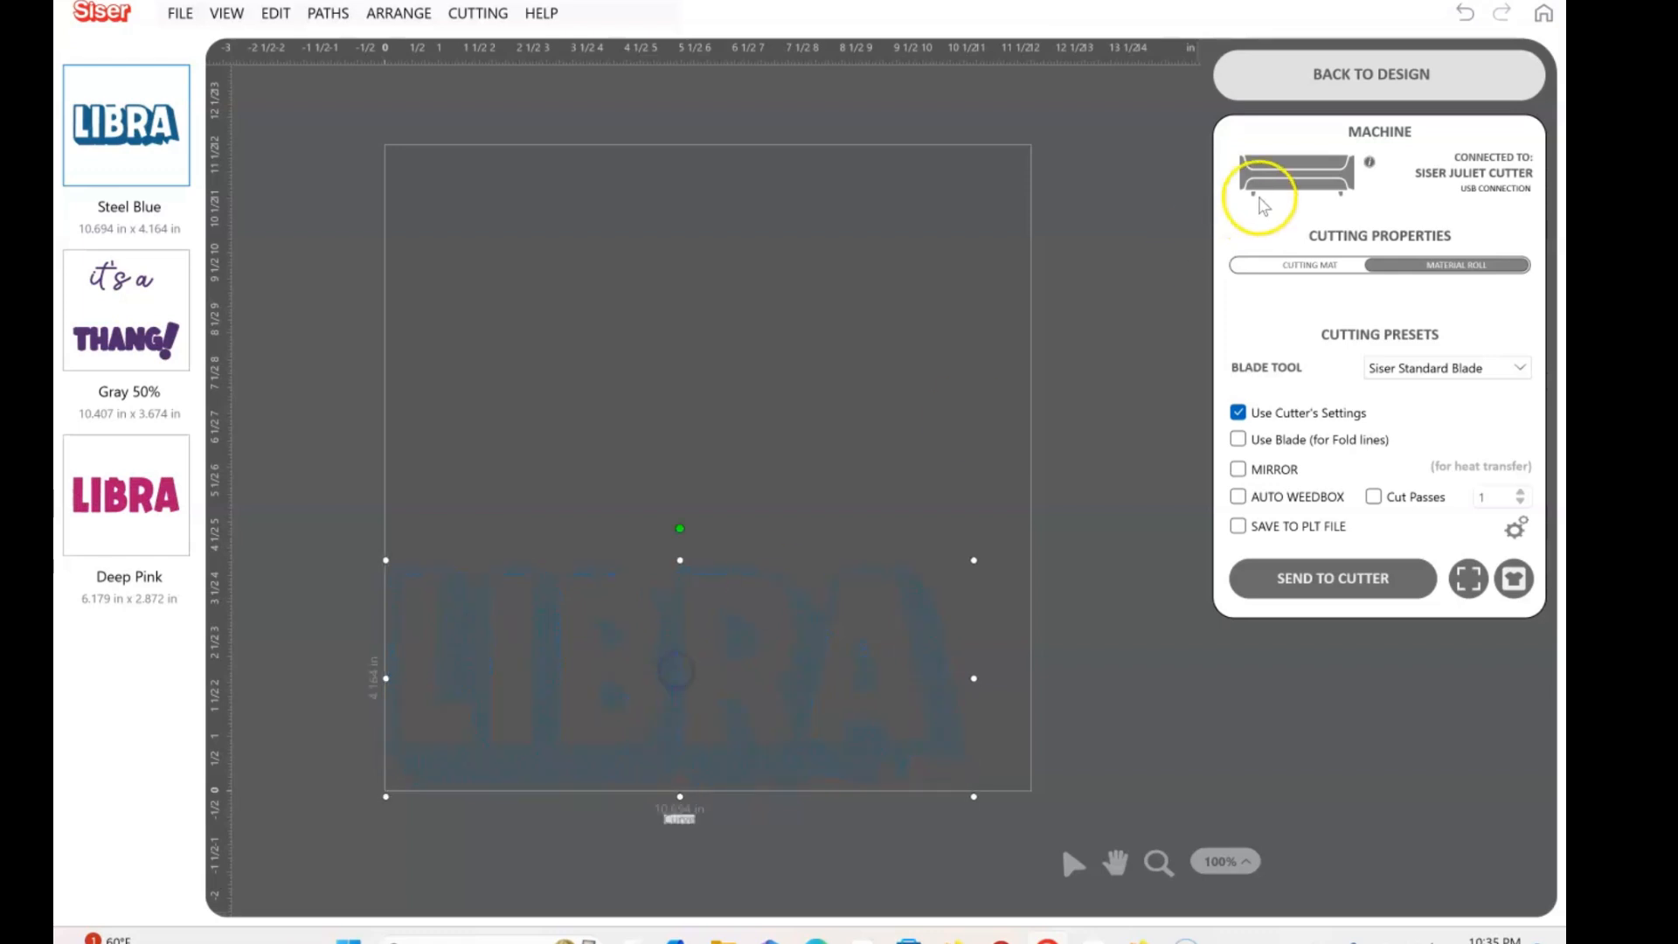
click(1291, 265)
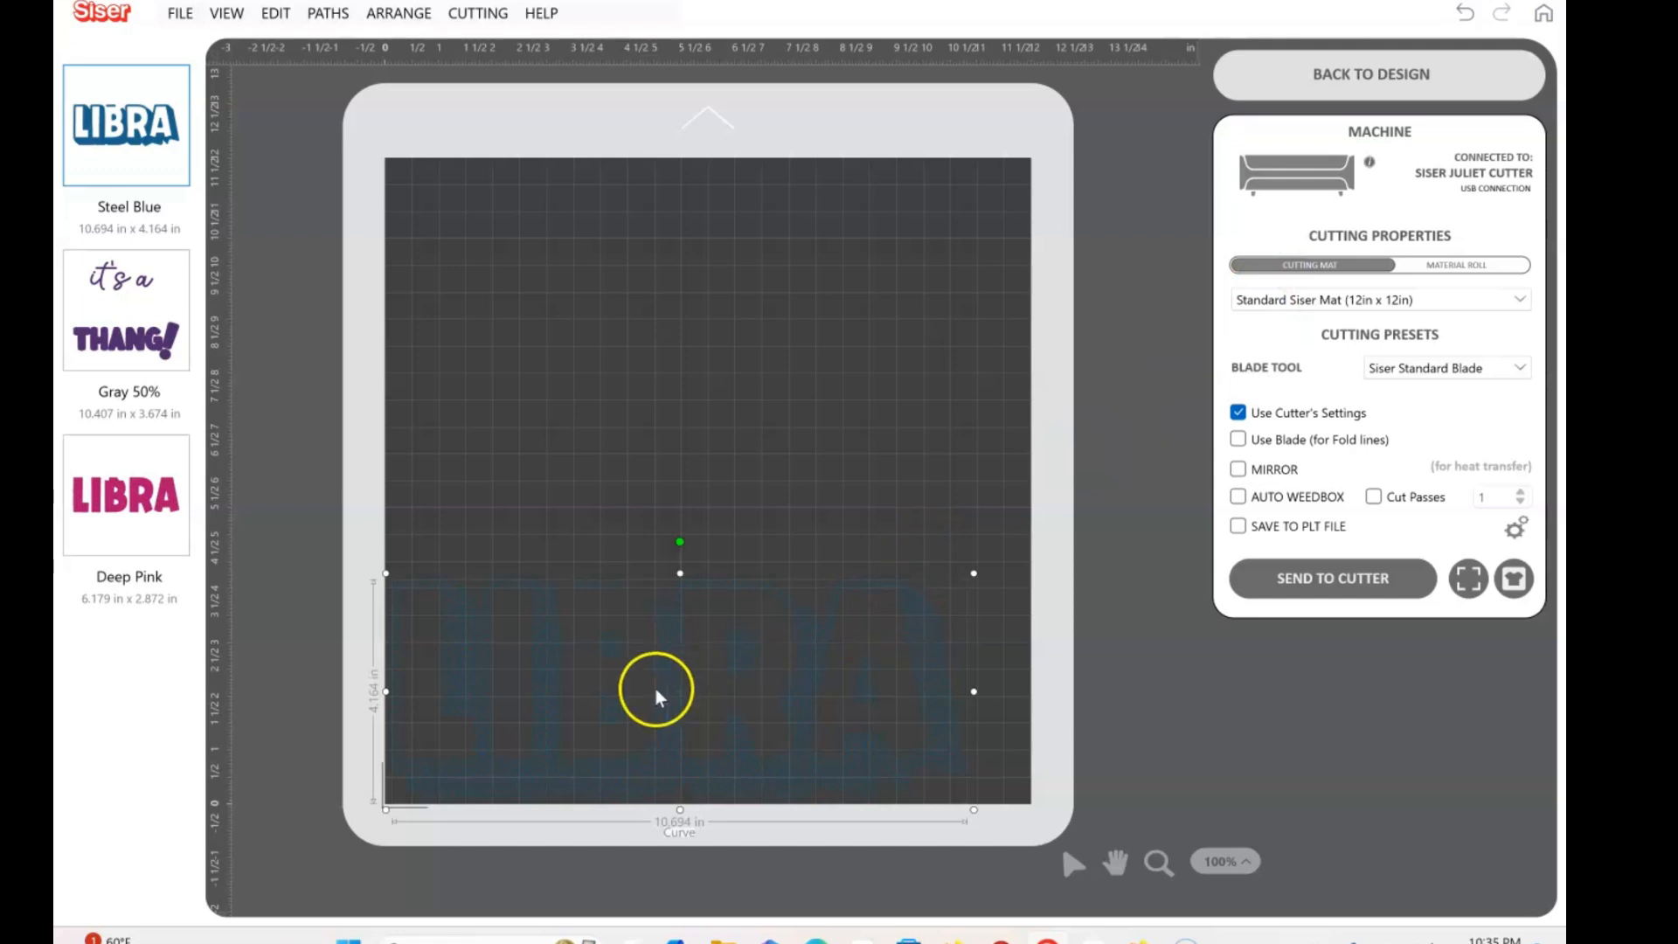
drag(686, 689, 692, 683)
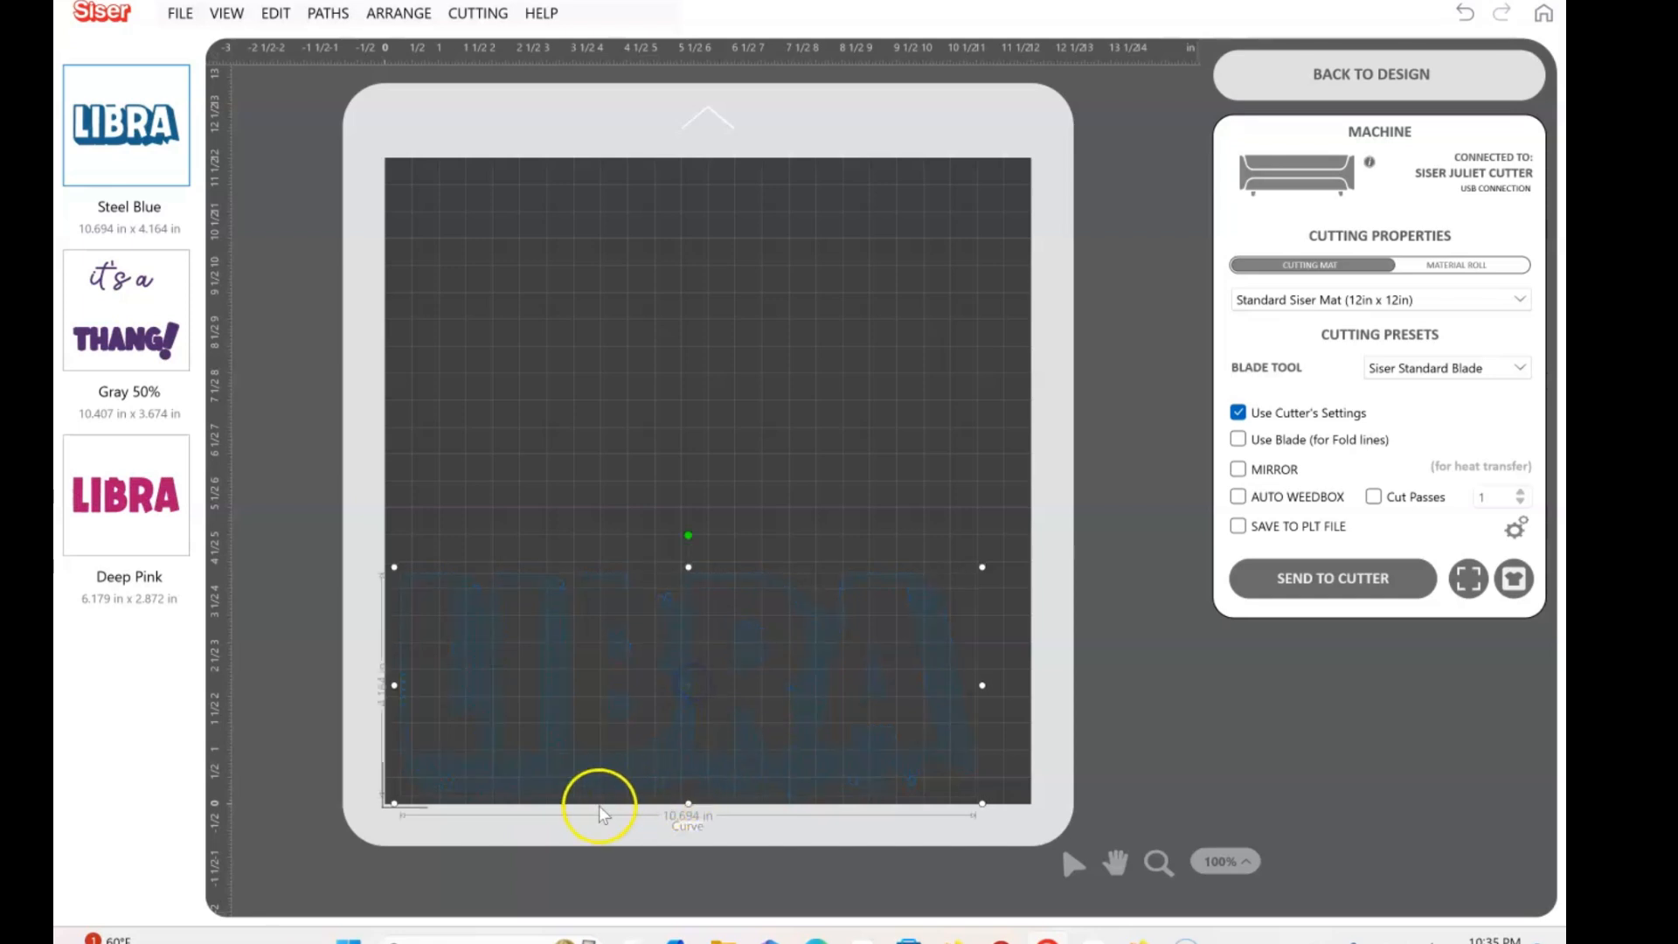
Shift the Gray 50% "it's a THANG!" layer slightly inward from the mat's origin corner
click(131, 359)
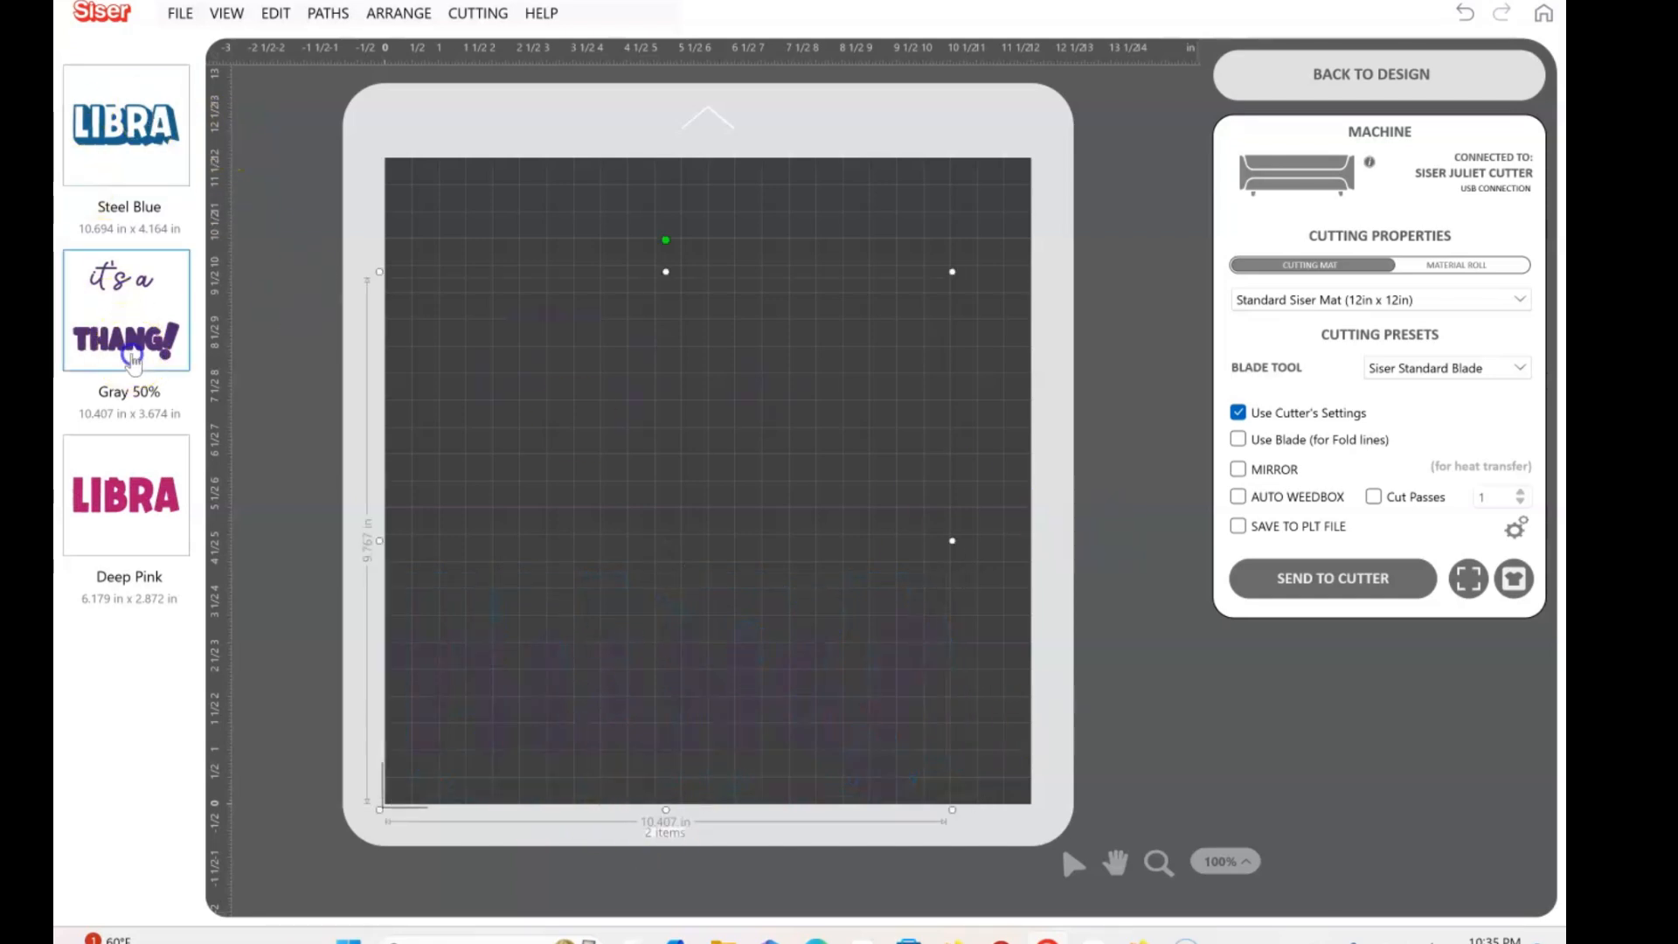
click(663, 539)
drag(666, 547, 674, 536)
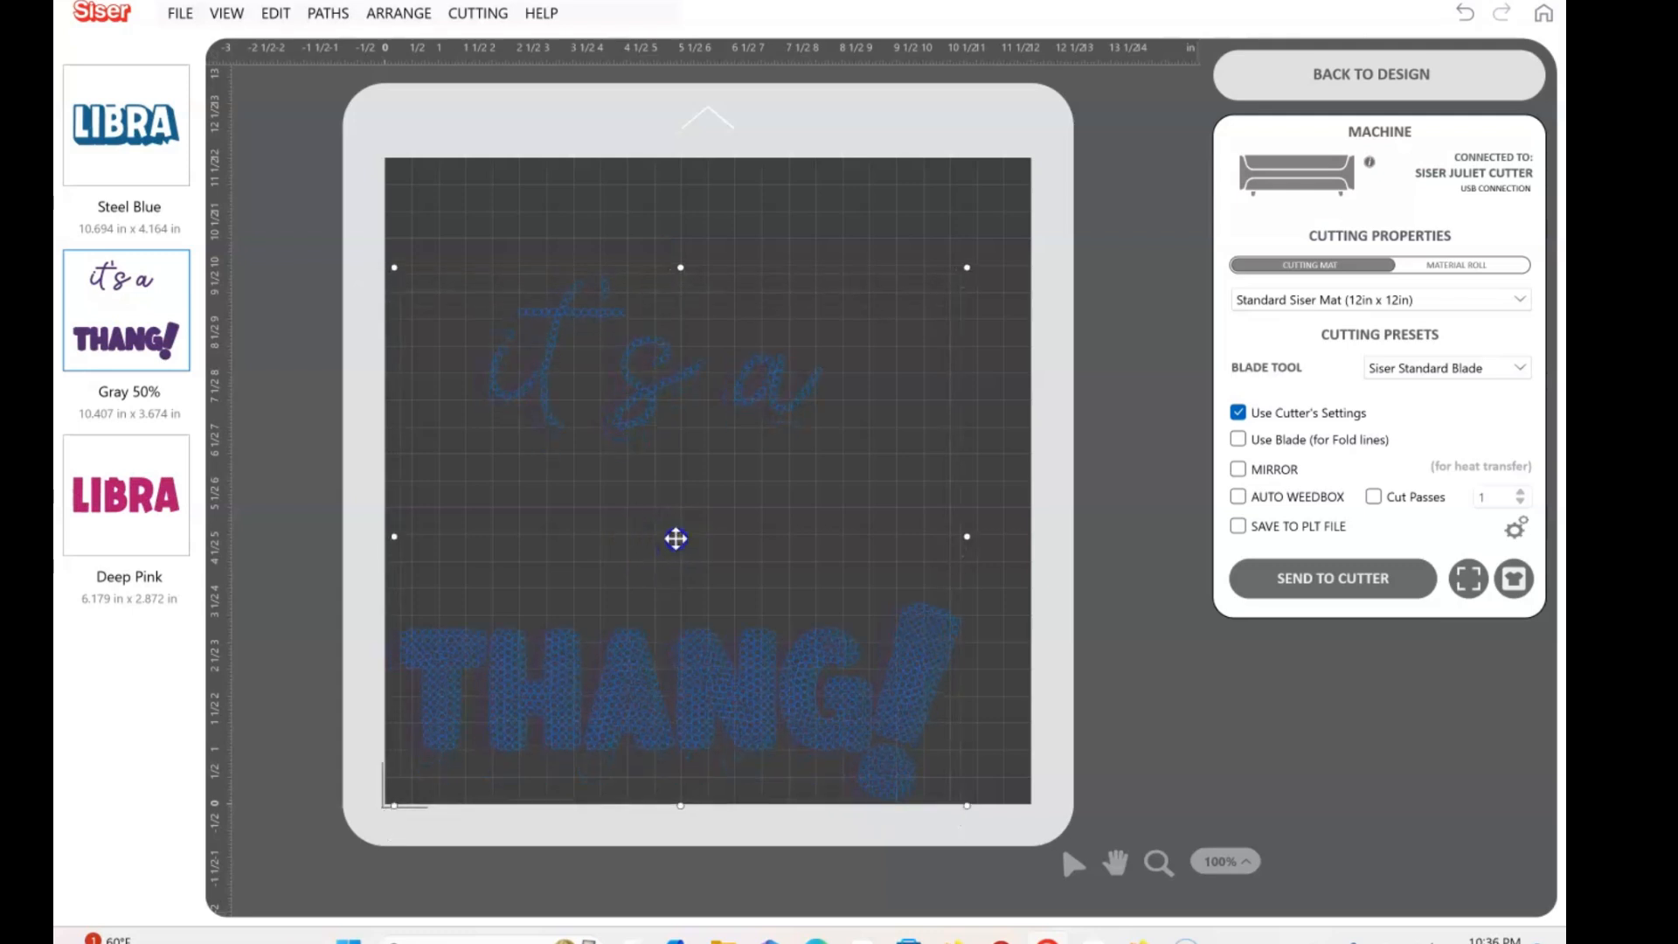
Shift the Deep Pink LIBRA layer slightly inward from the mat's origin corner and return to the Steel Blue layer
click(122, 517)
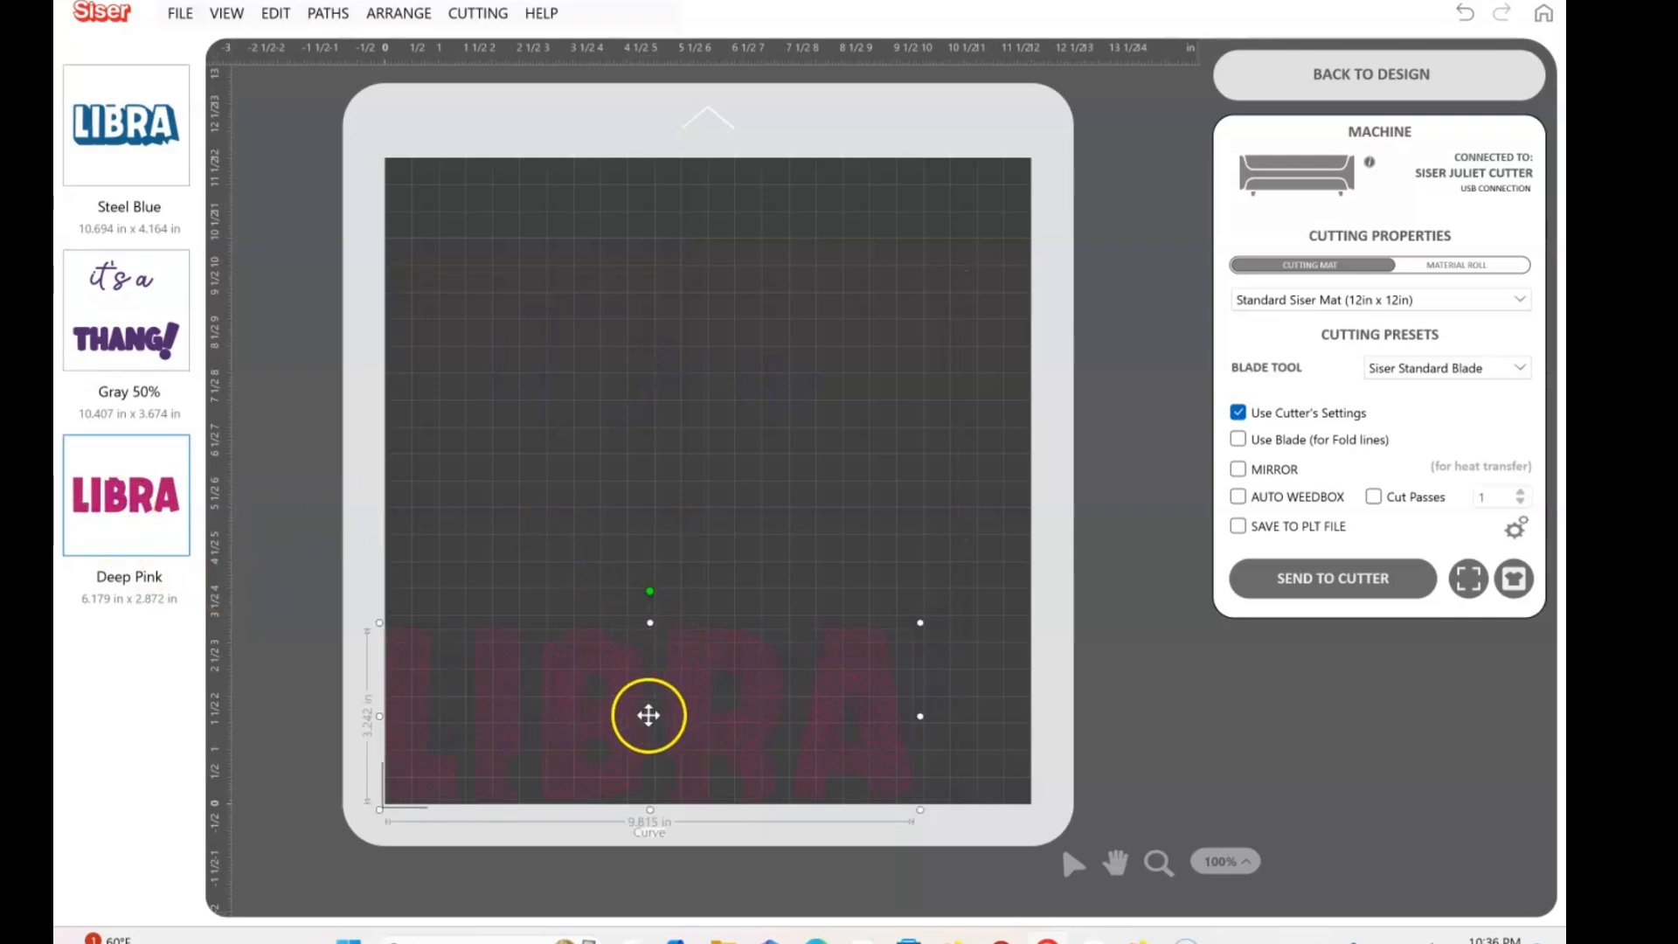
mouse_move(648, 716)
mouse_down()
mouse_move(668, 712)
mouse_move(659, 699)
mouse_move(661, 715)
mouse_up()
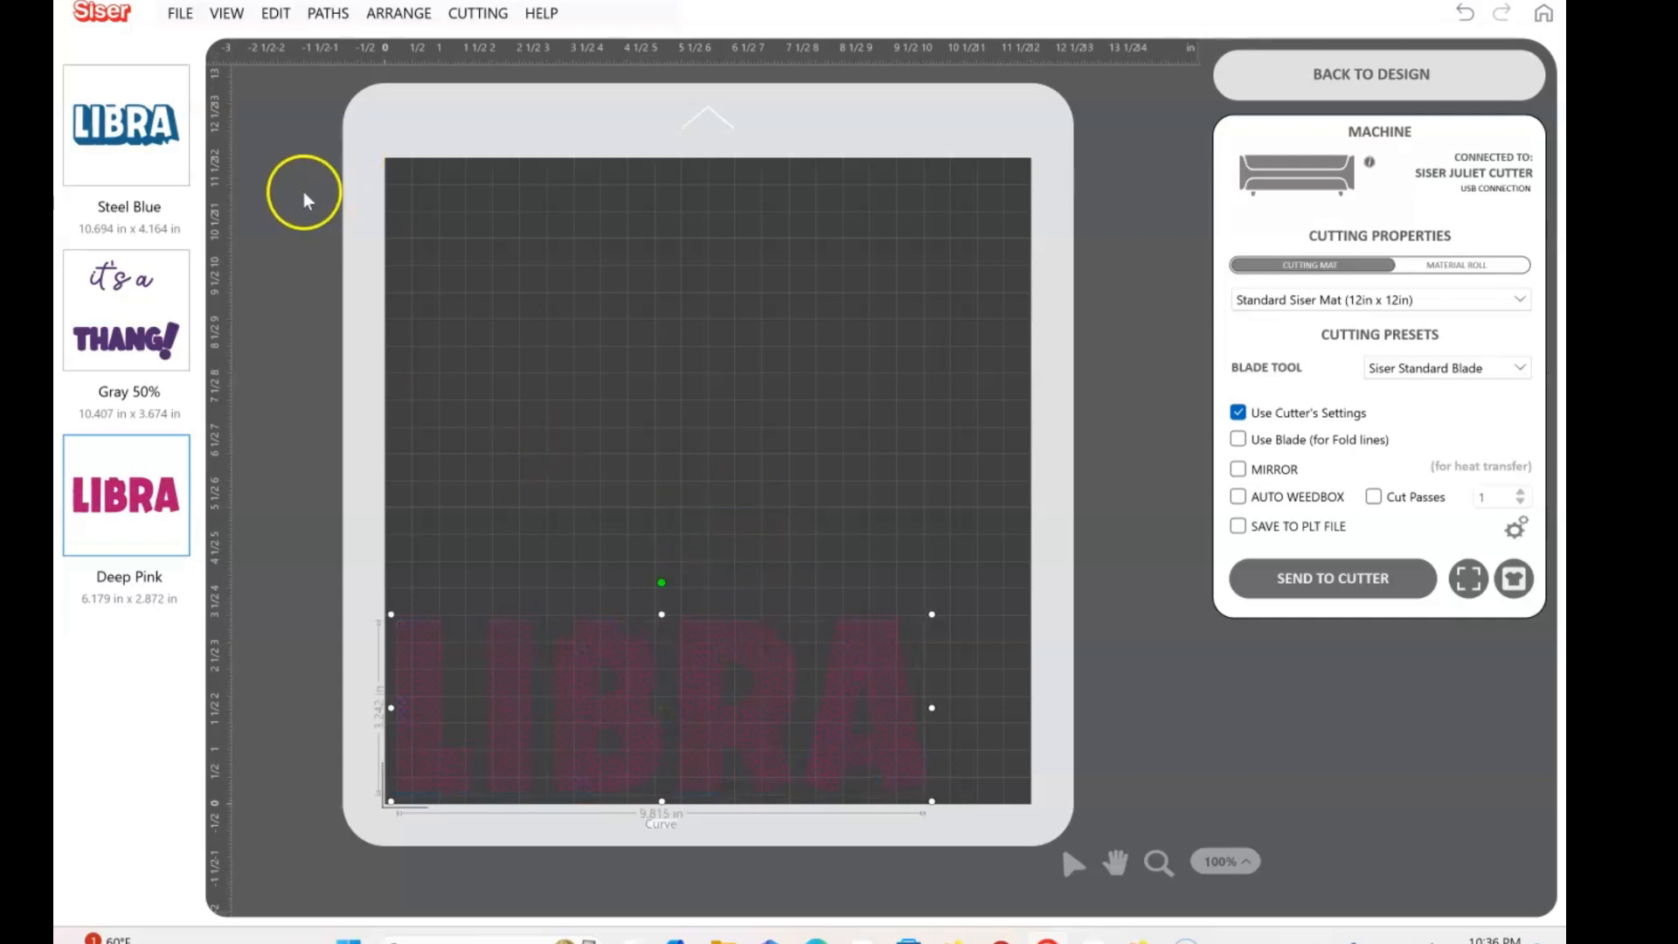
click(142, 96)
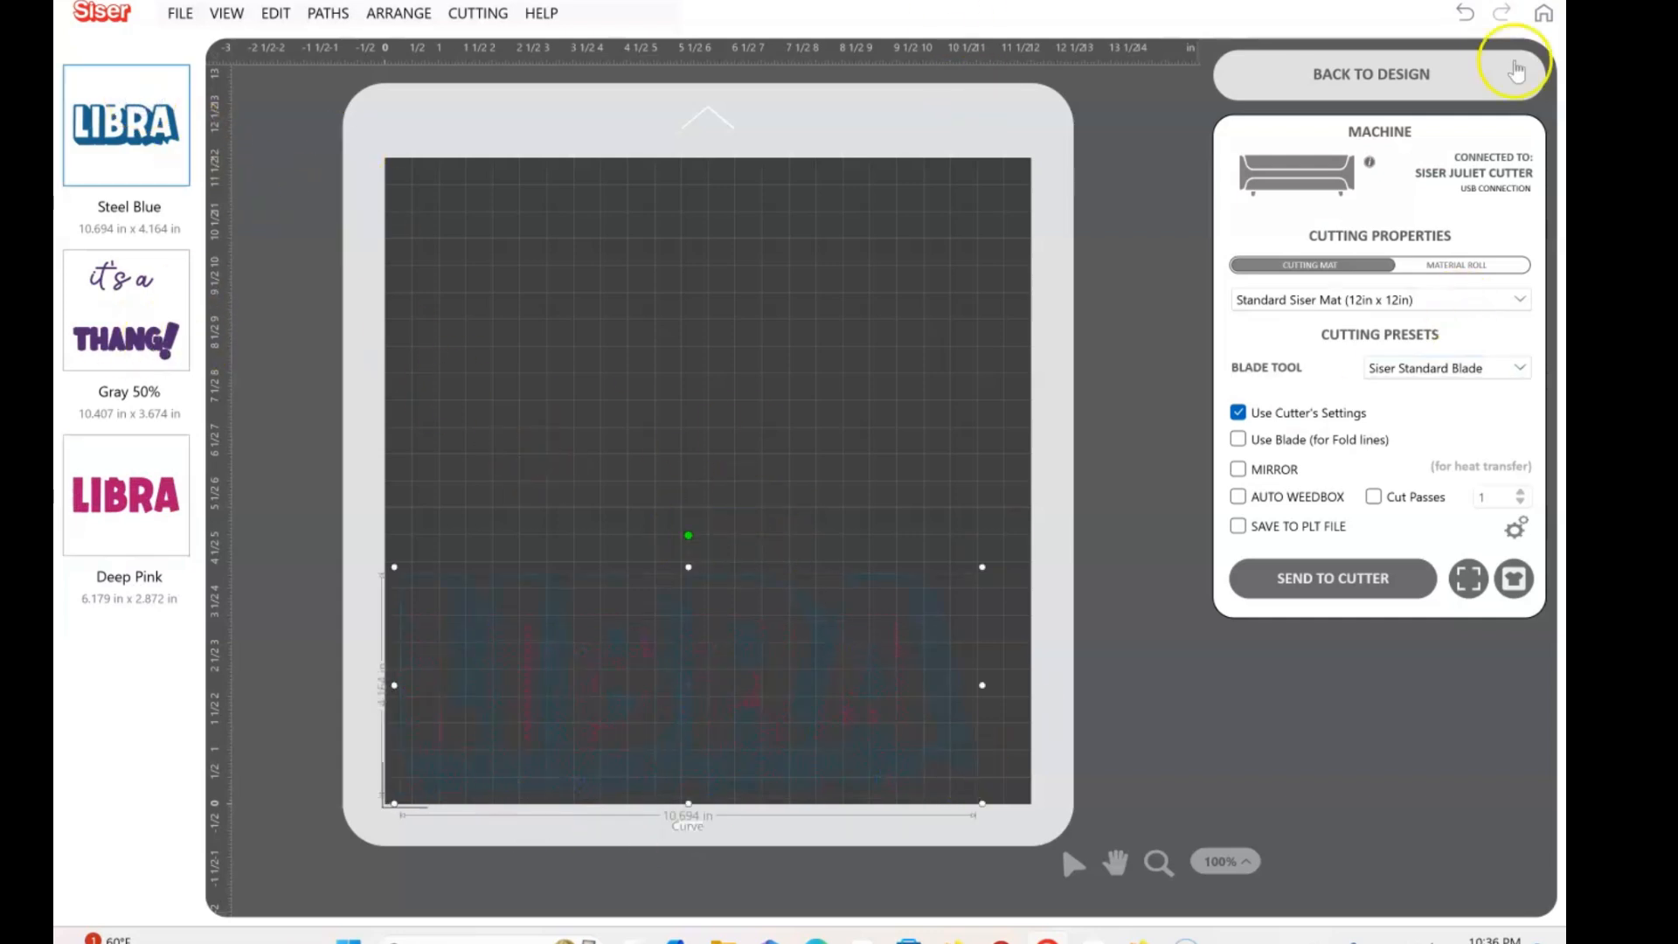